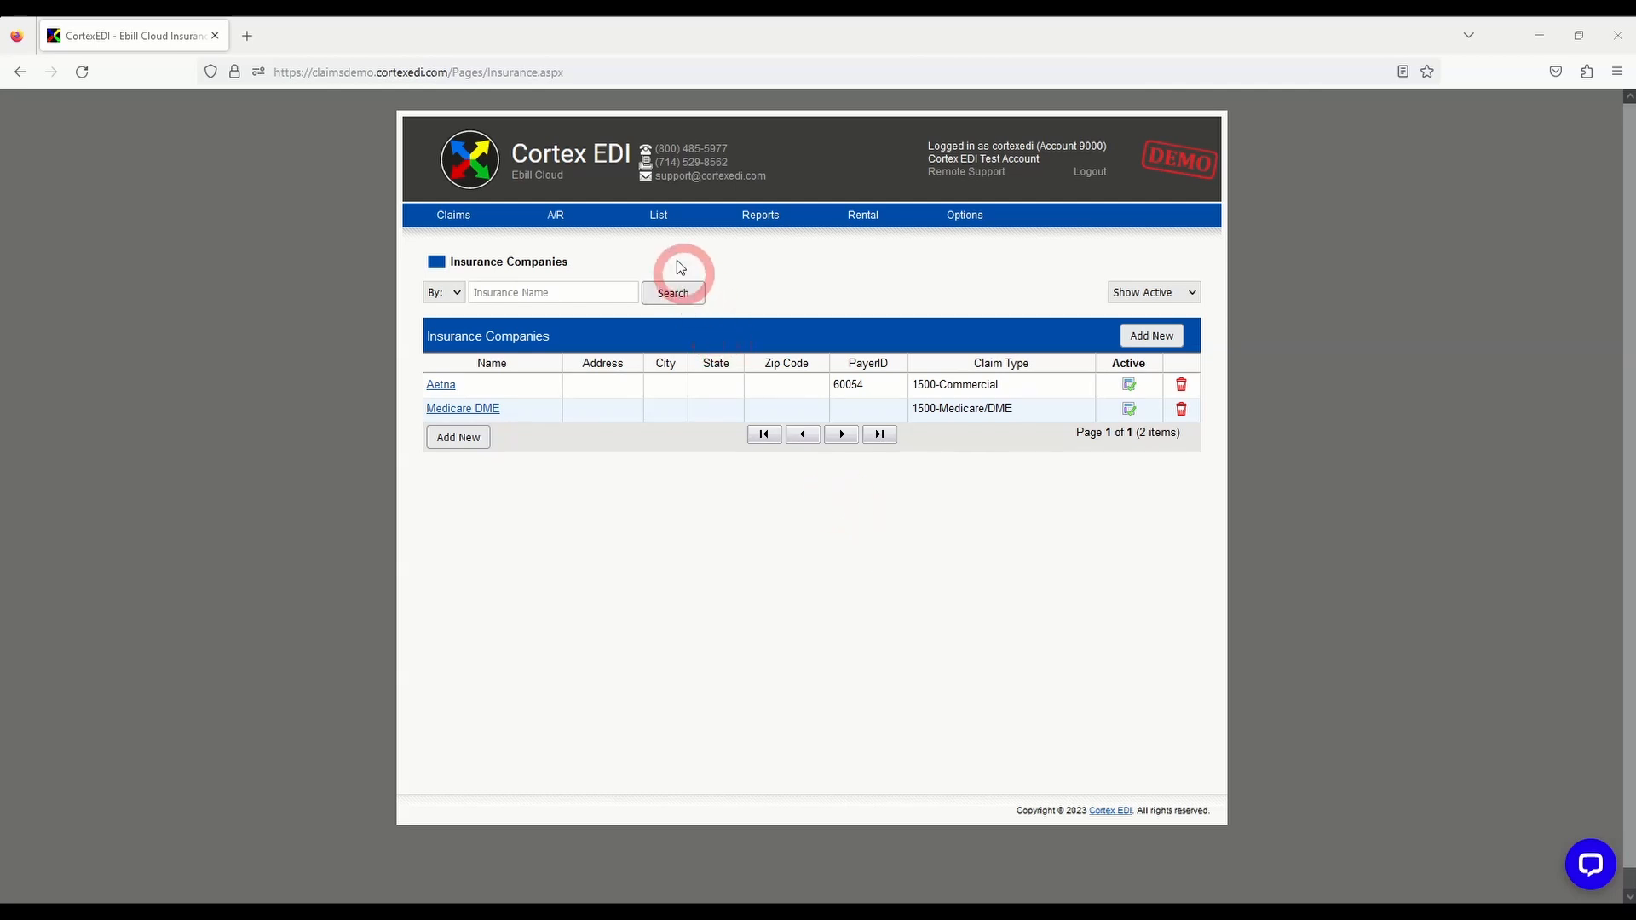
Step: Show the empty Patients list and start a new patient record with Add New
{"action": "left_click", "coordinate": [687, 244]}
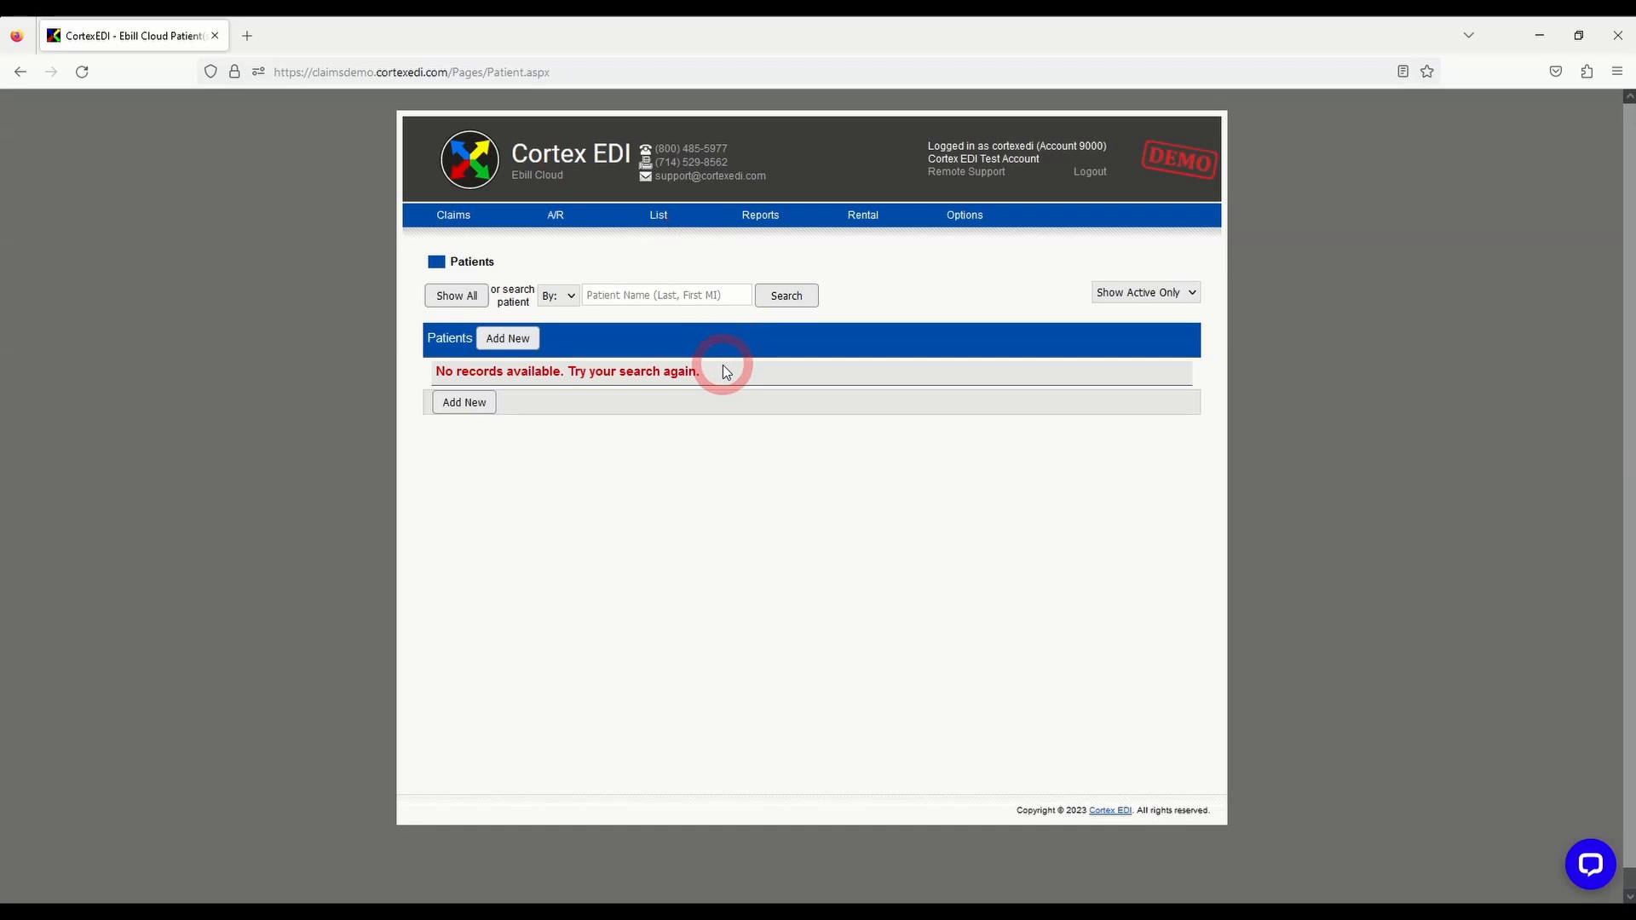
{"action": "left_click", "coordinate": [529, 343]}
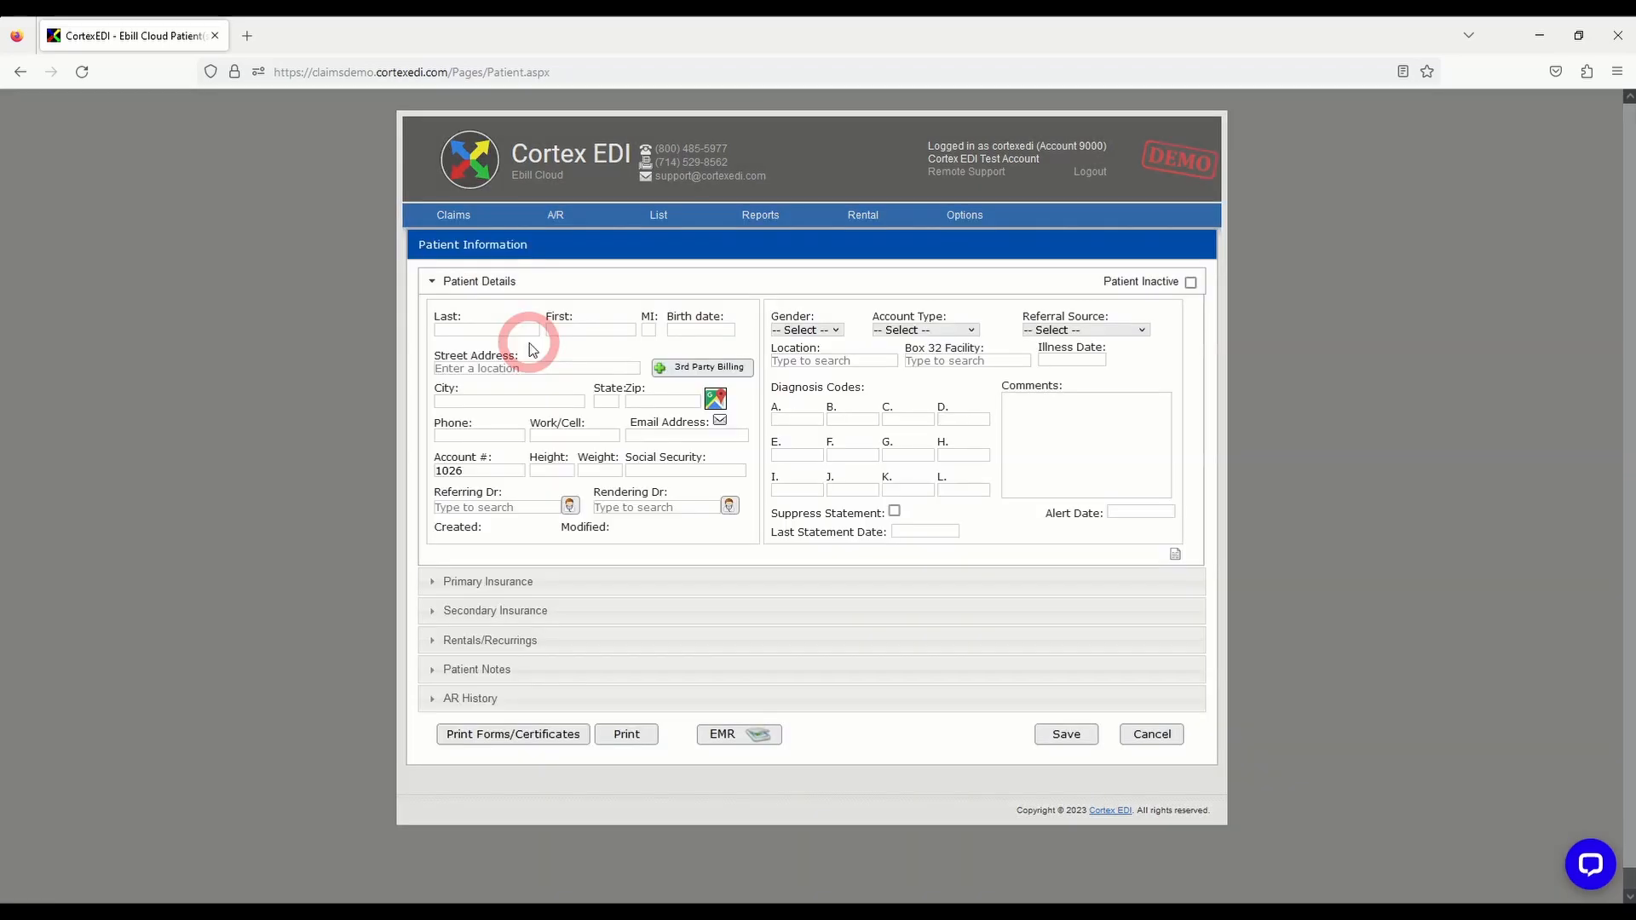
Step: Enter the test patient's last and first names, birth date 03/01/2023, and begin the street address
{"action": "left_click", "coordinate": [521, 330]}
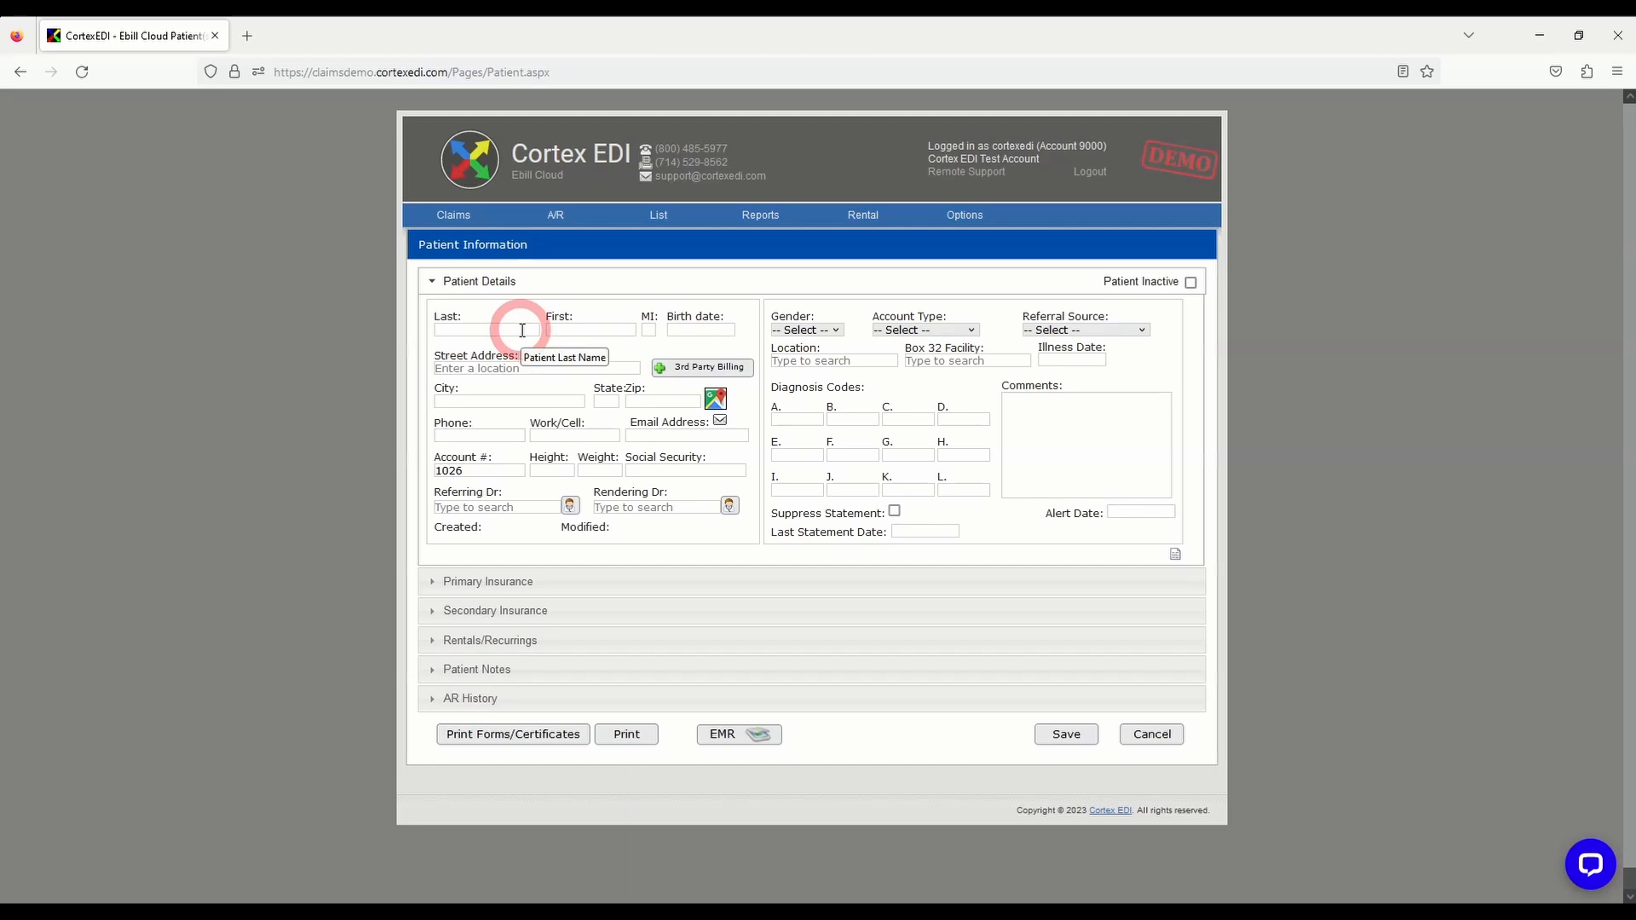
{"action": "type", "text": "ZZTEST"}
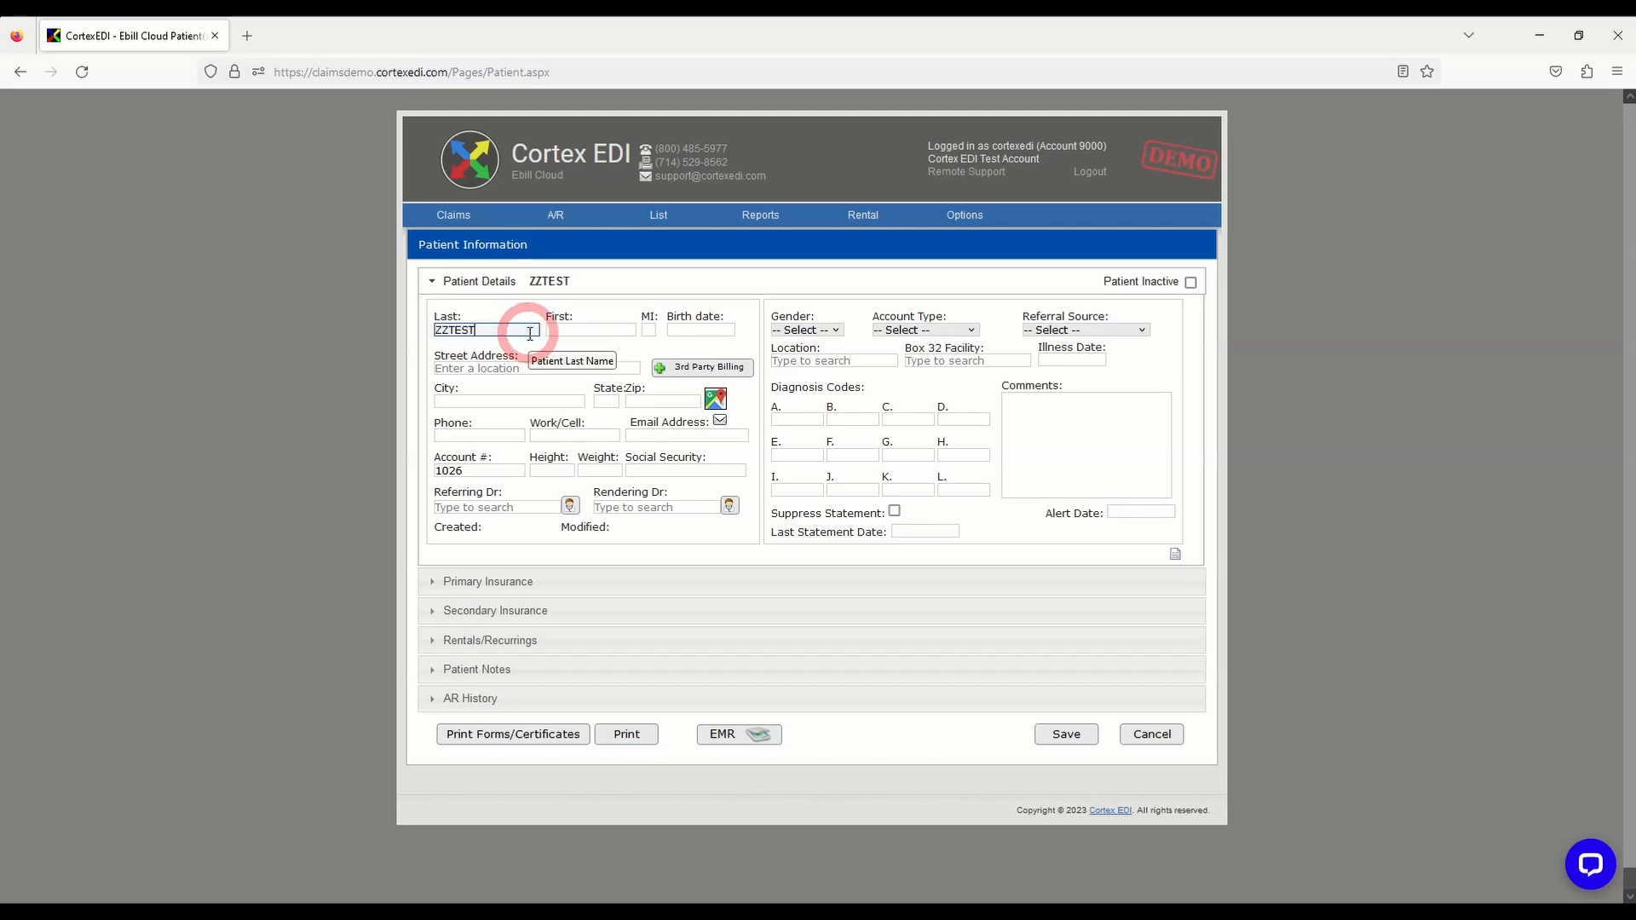
{"action": "left_click", "coordinate": [573, 332]}
{"action": "type", "text": "PATIENT"}
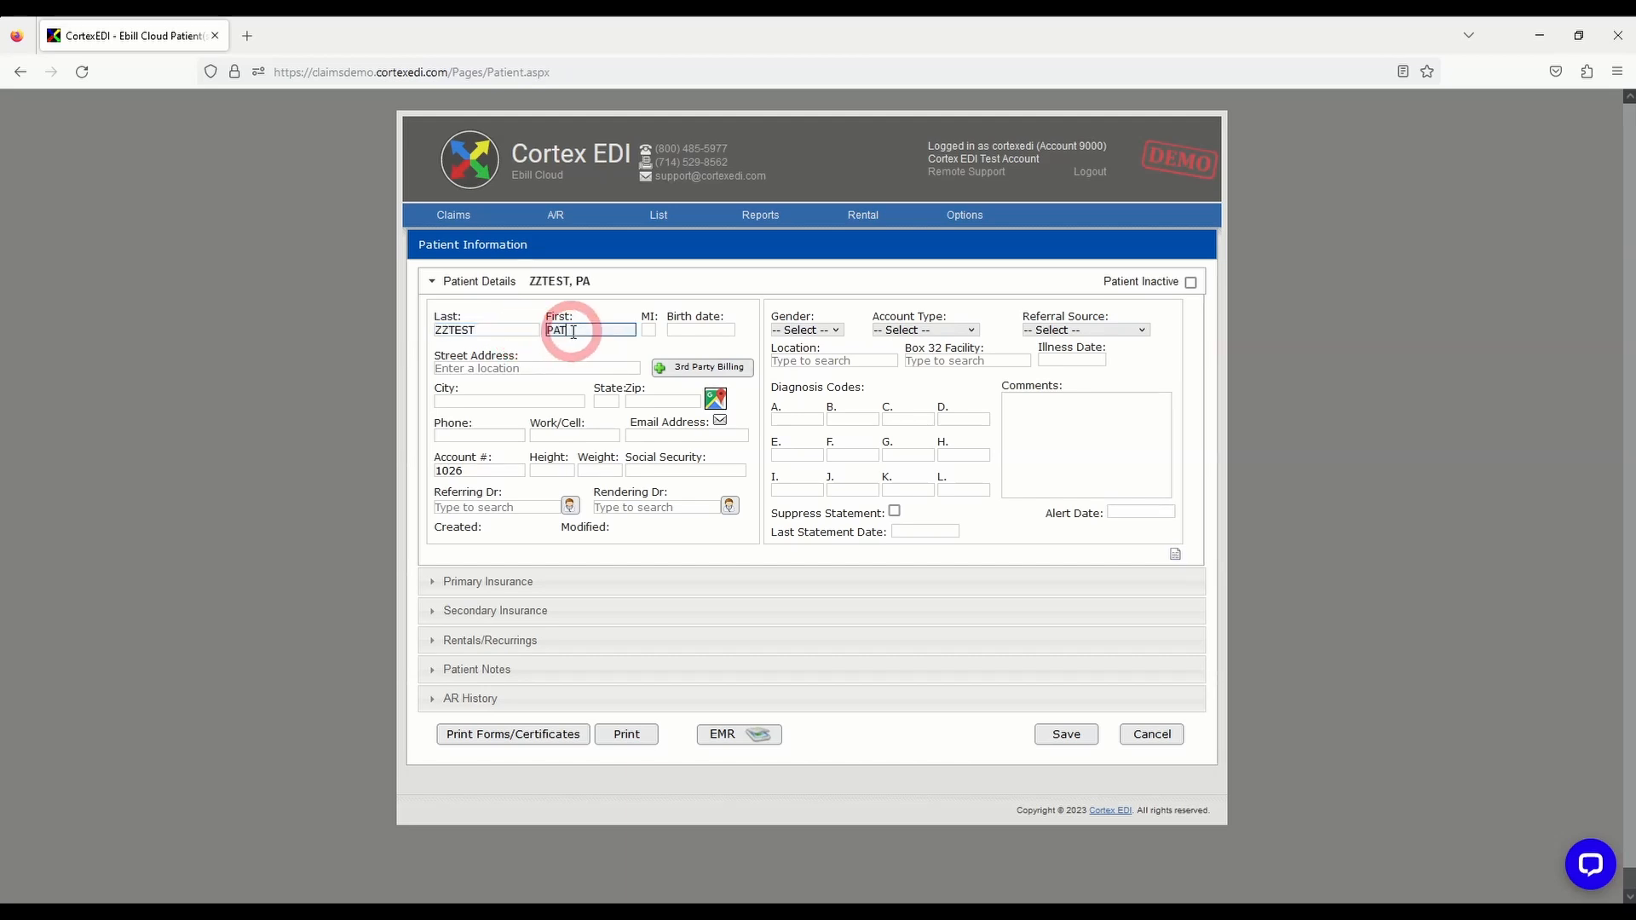
{"action": "left_click", "coordinate": [725, 331]}
{"action": "left_click", "coordinate": [768, 411]}
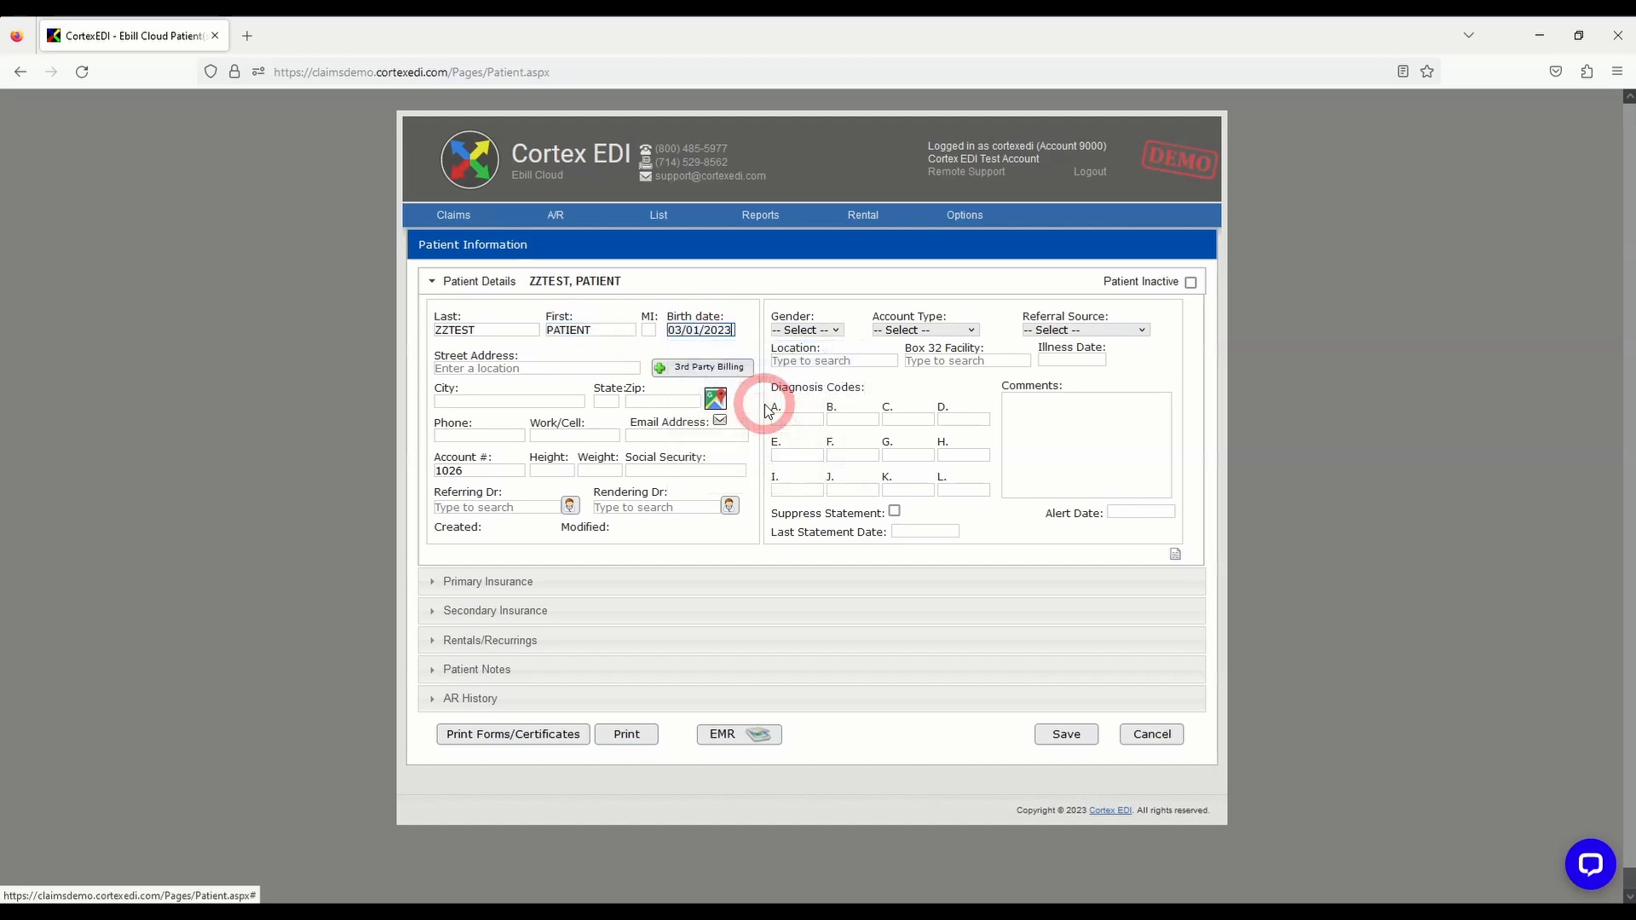
{"action": "left_click", "coordinate": [585, 369]}
{"action": "type", "text": "1600 PENN"}
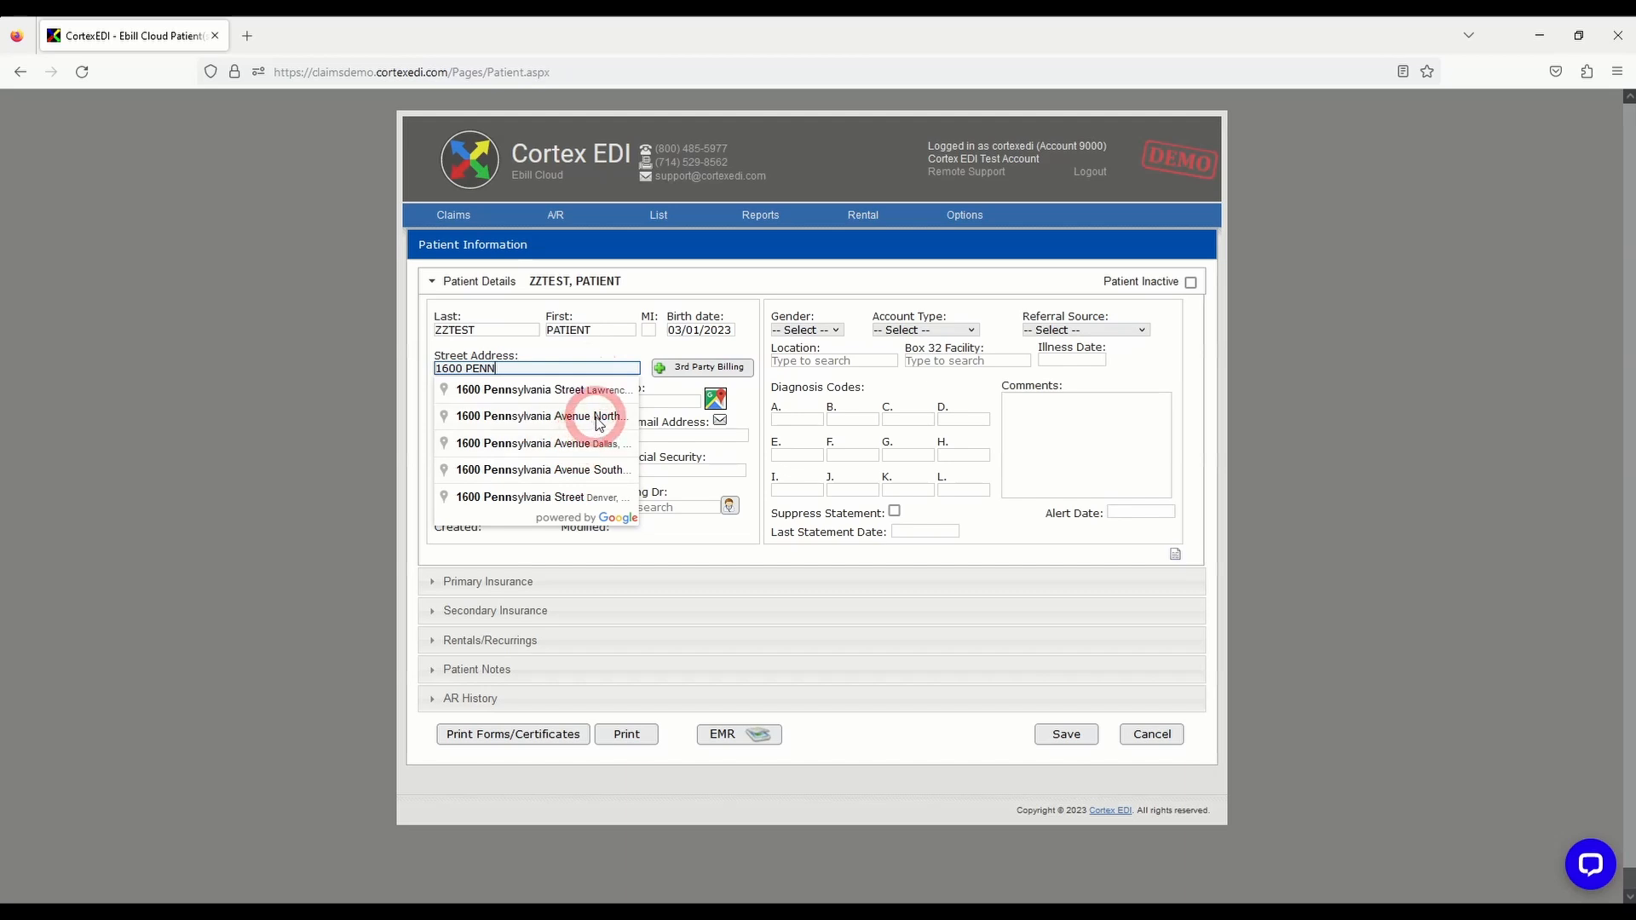
Step: Accept the suggested address so street, city, state and ZIP are filled and standardized
{"action": "left_click", "coordinate": [586, 419]}
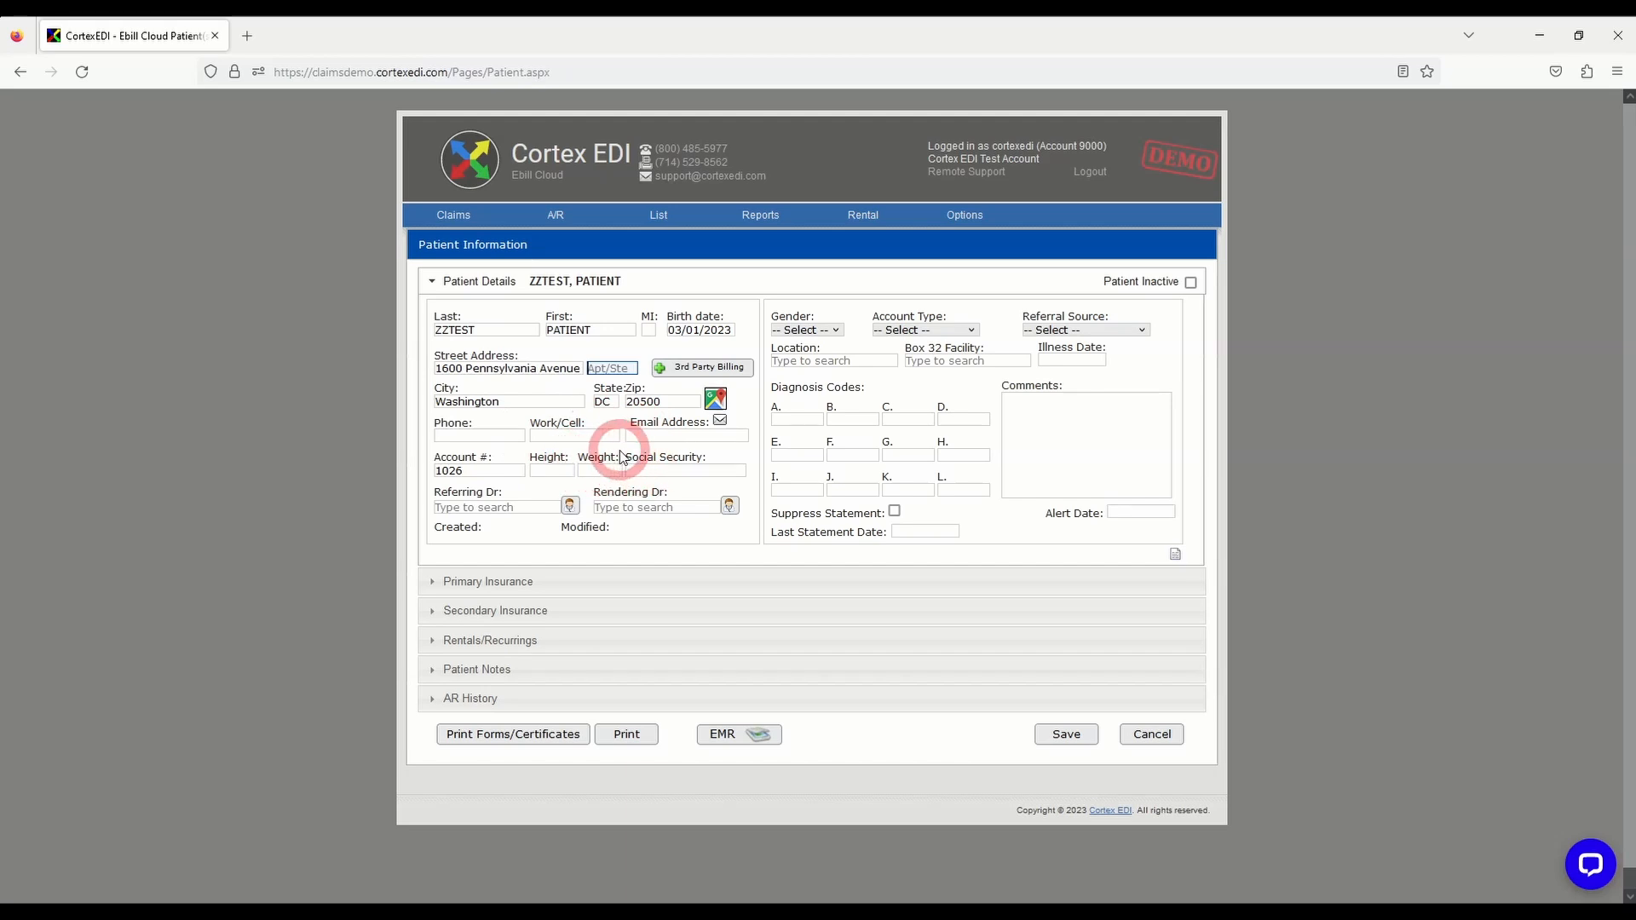
{"action": "left_click", "coordinate": [507, 471]}
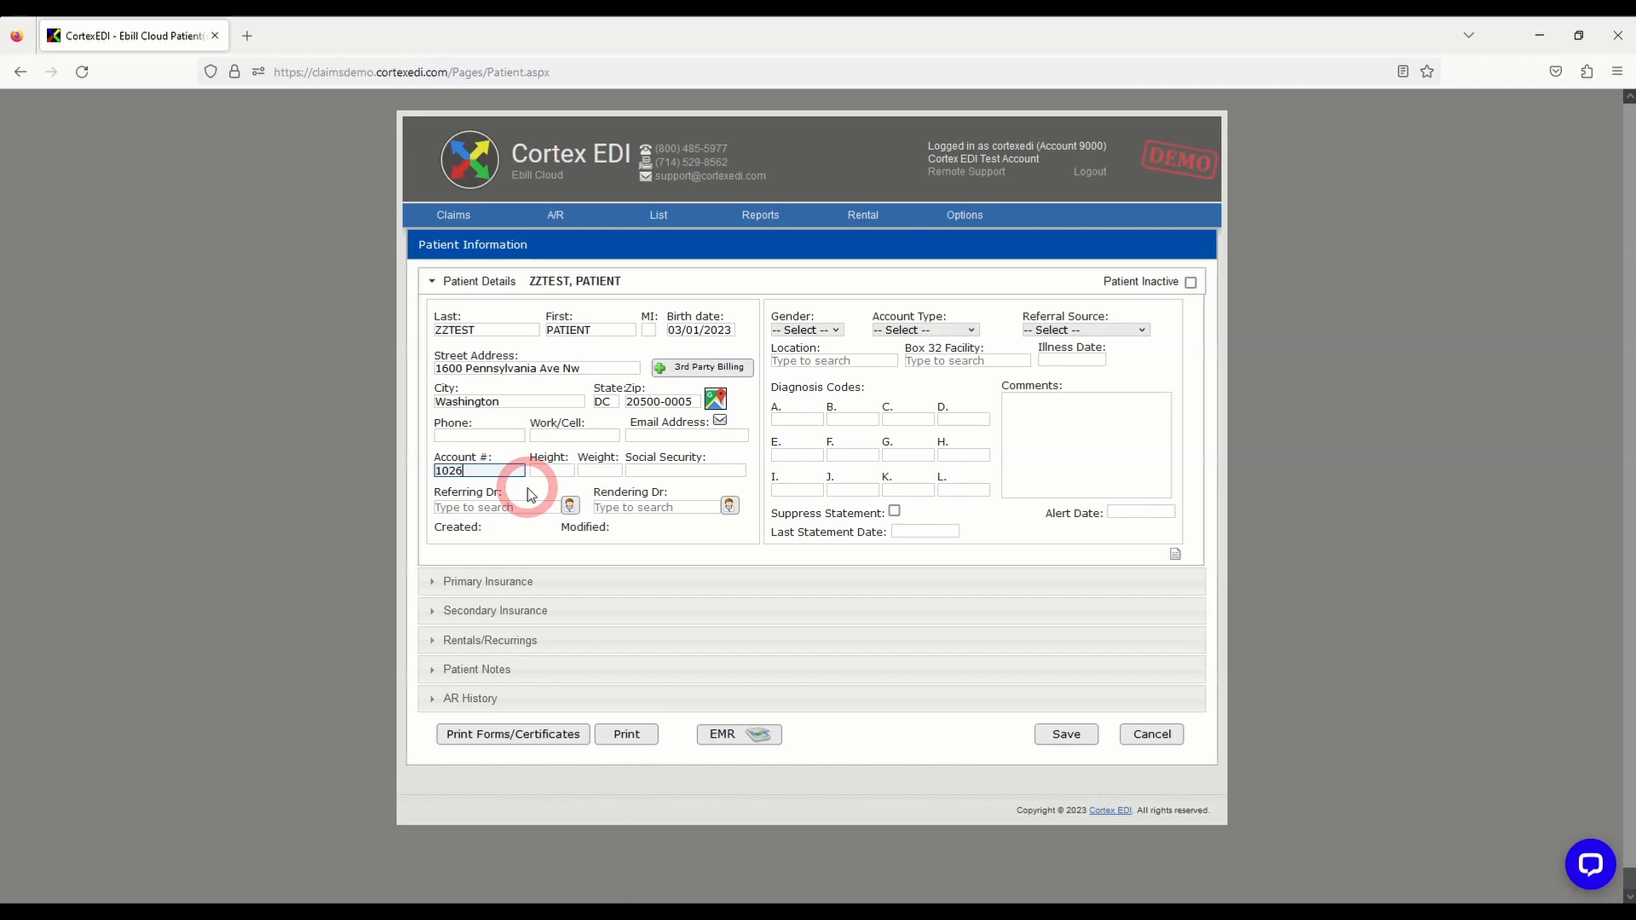
Step: Create a new referring doctor with the test doctor's last and first names and an NPI
{"action": "mouse_move", "coordinate": [569, 505]}
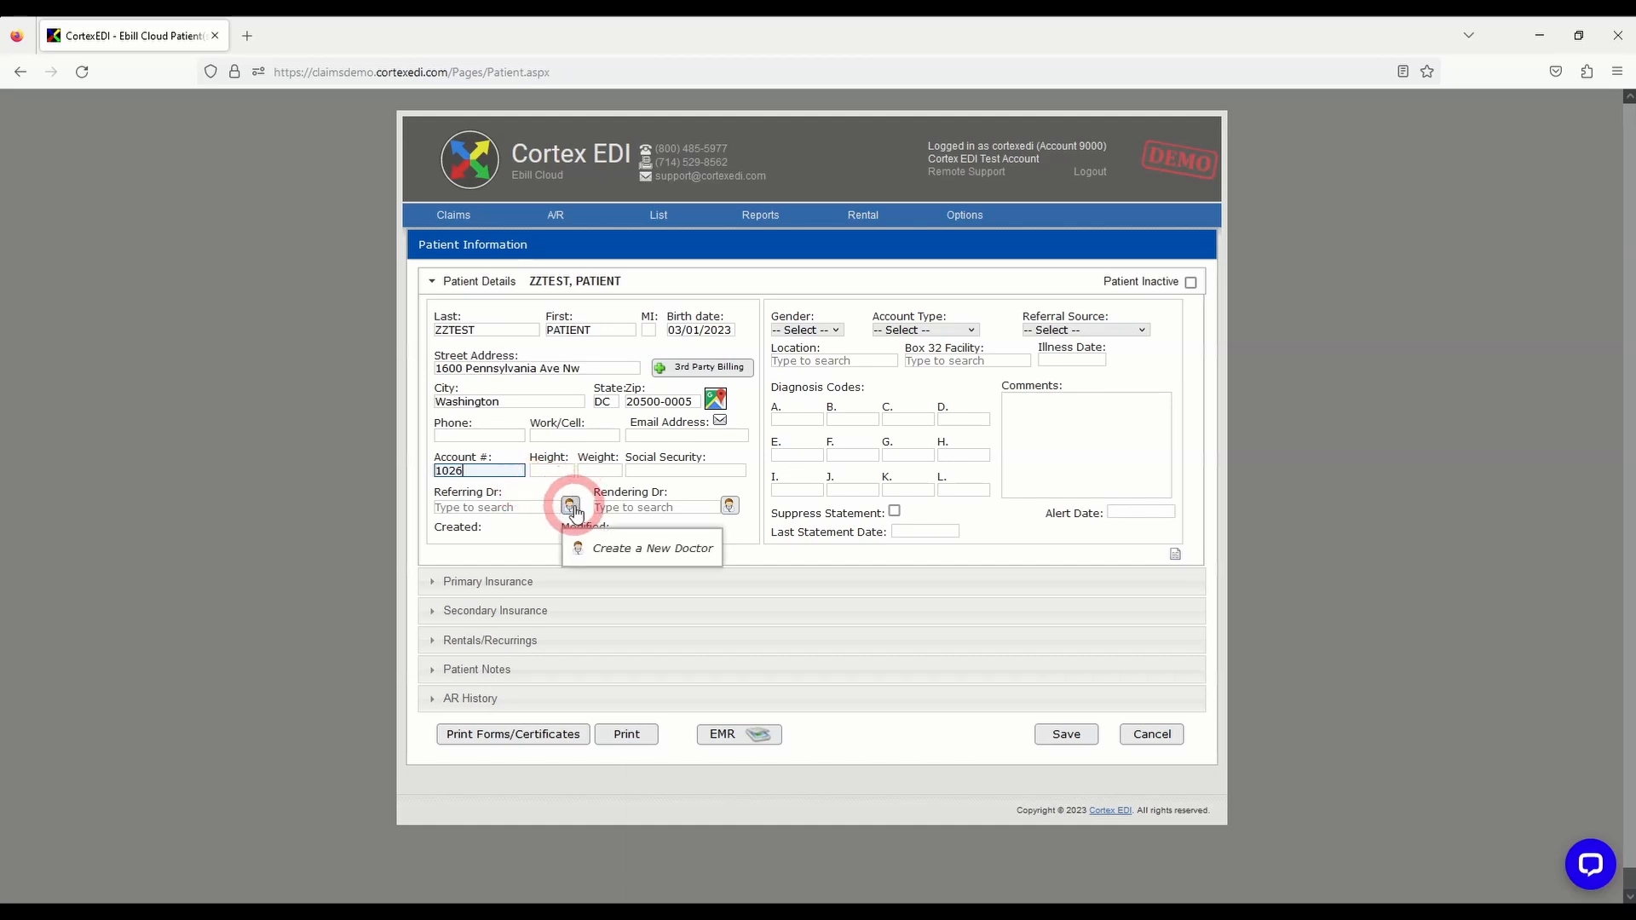
{"action": "left_click", "coordinate": [571, 507]}
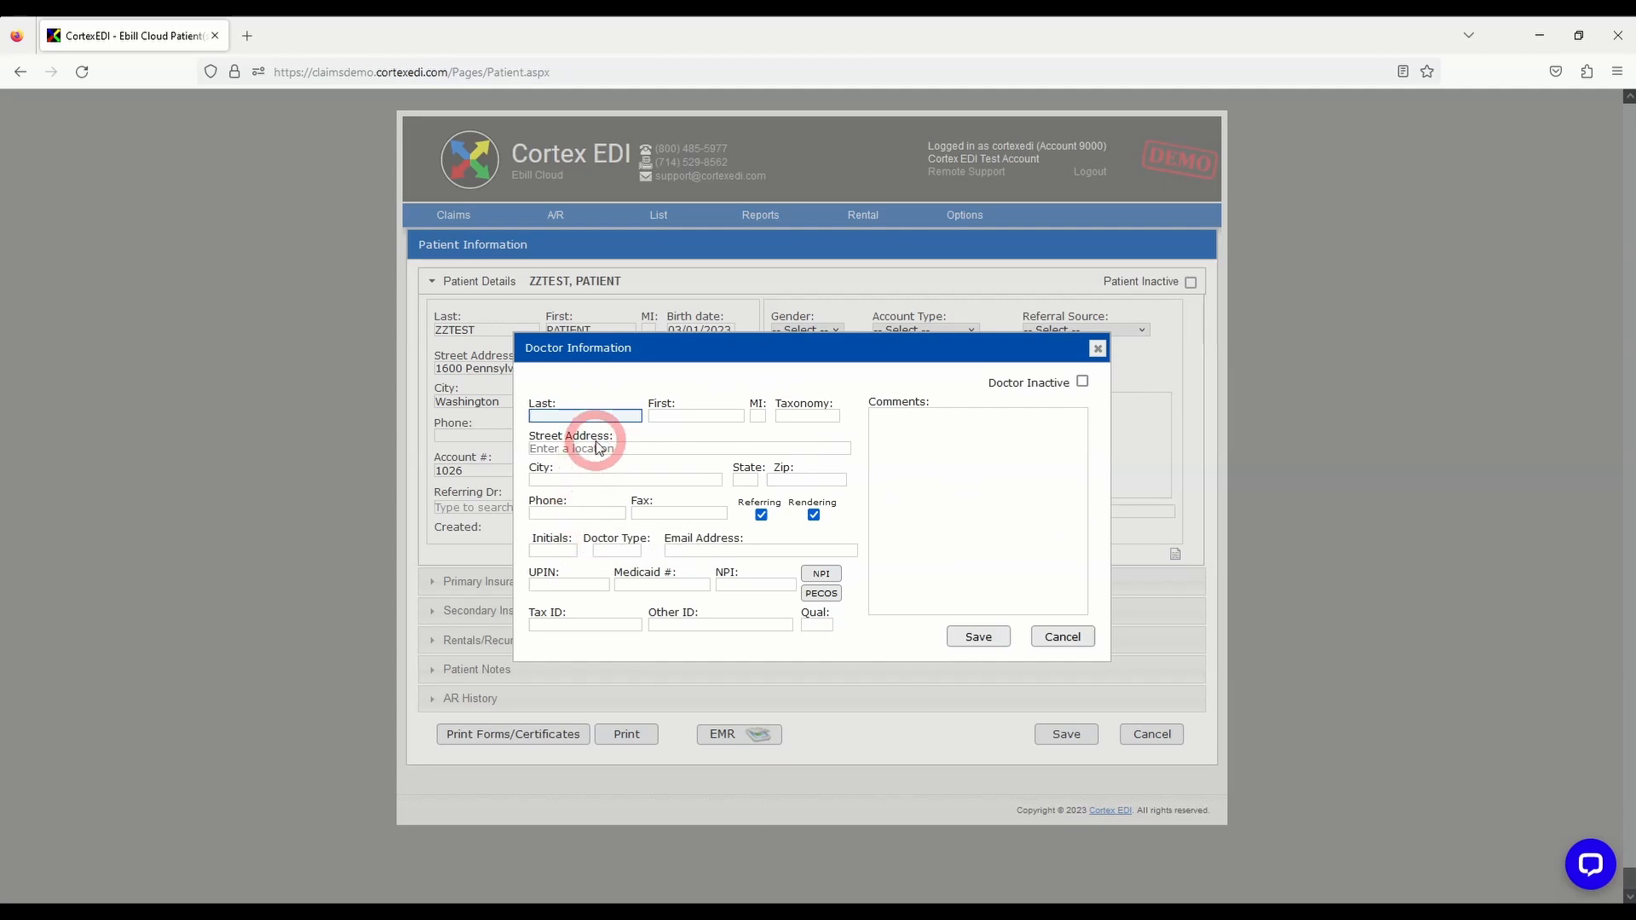
{"action": "type", "text": "ZZTEST"}
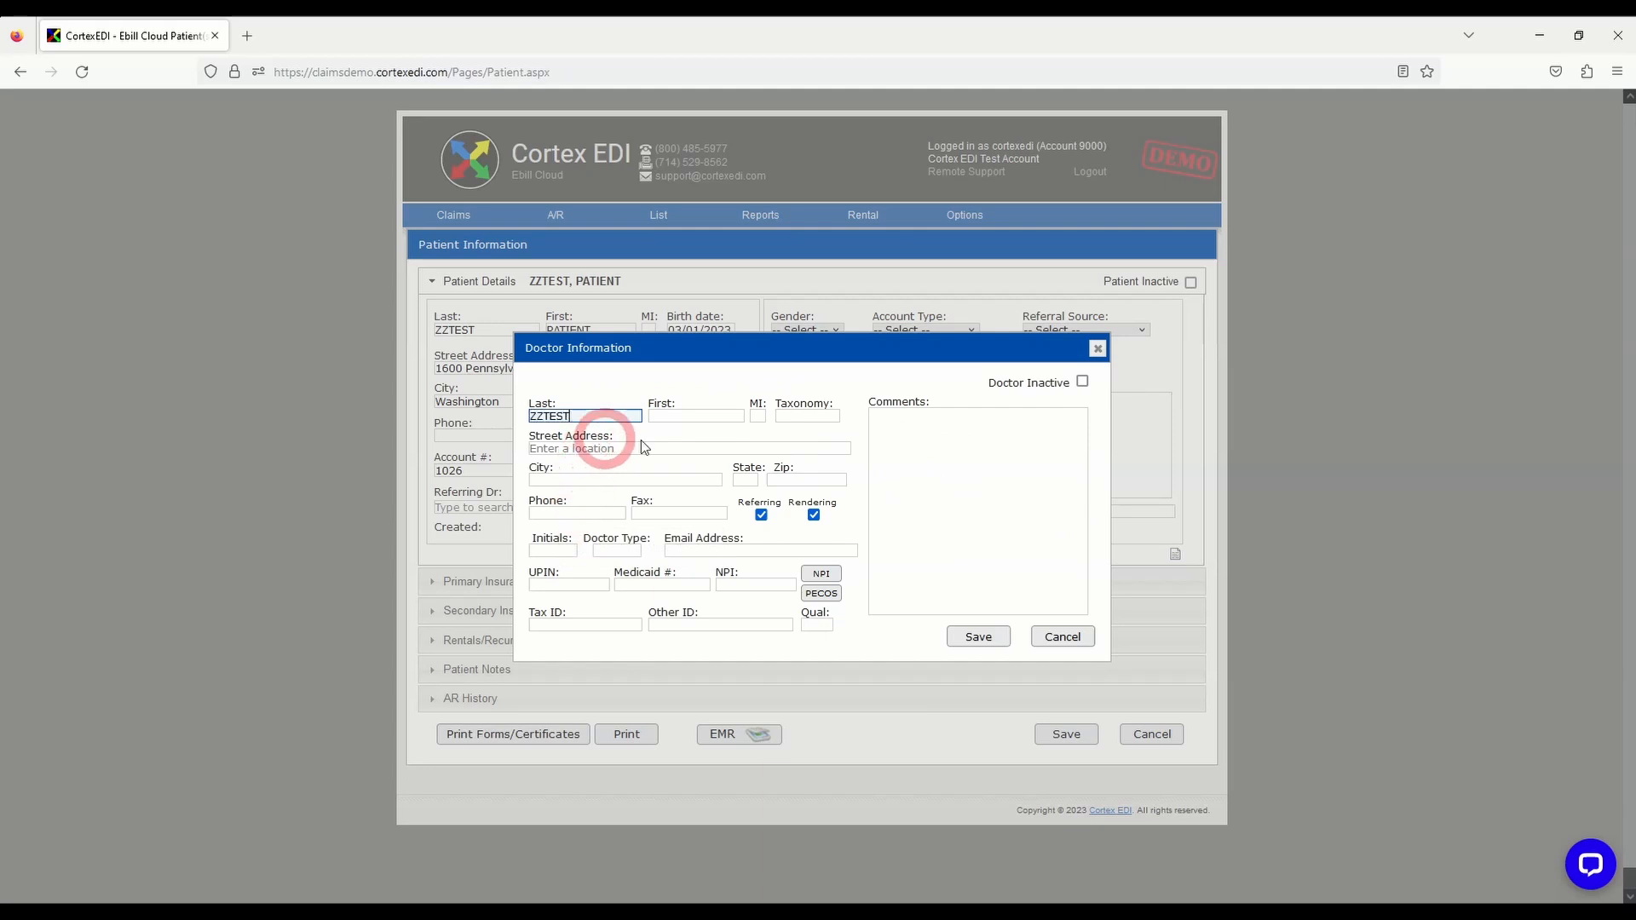
{"action": "left_click", "coordinate": [678, 417]}
{"action": "type", "text": "DOCTOR"}
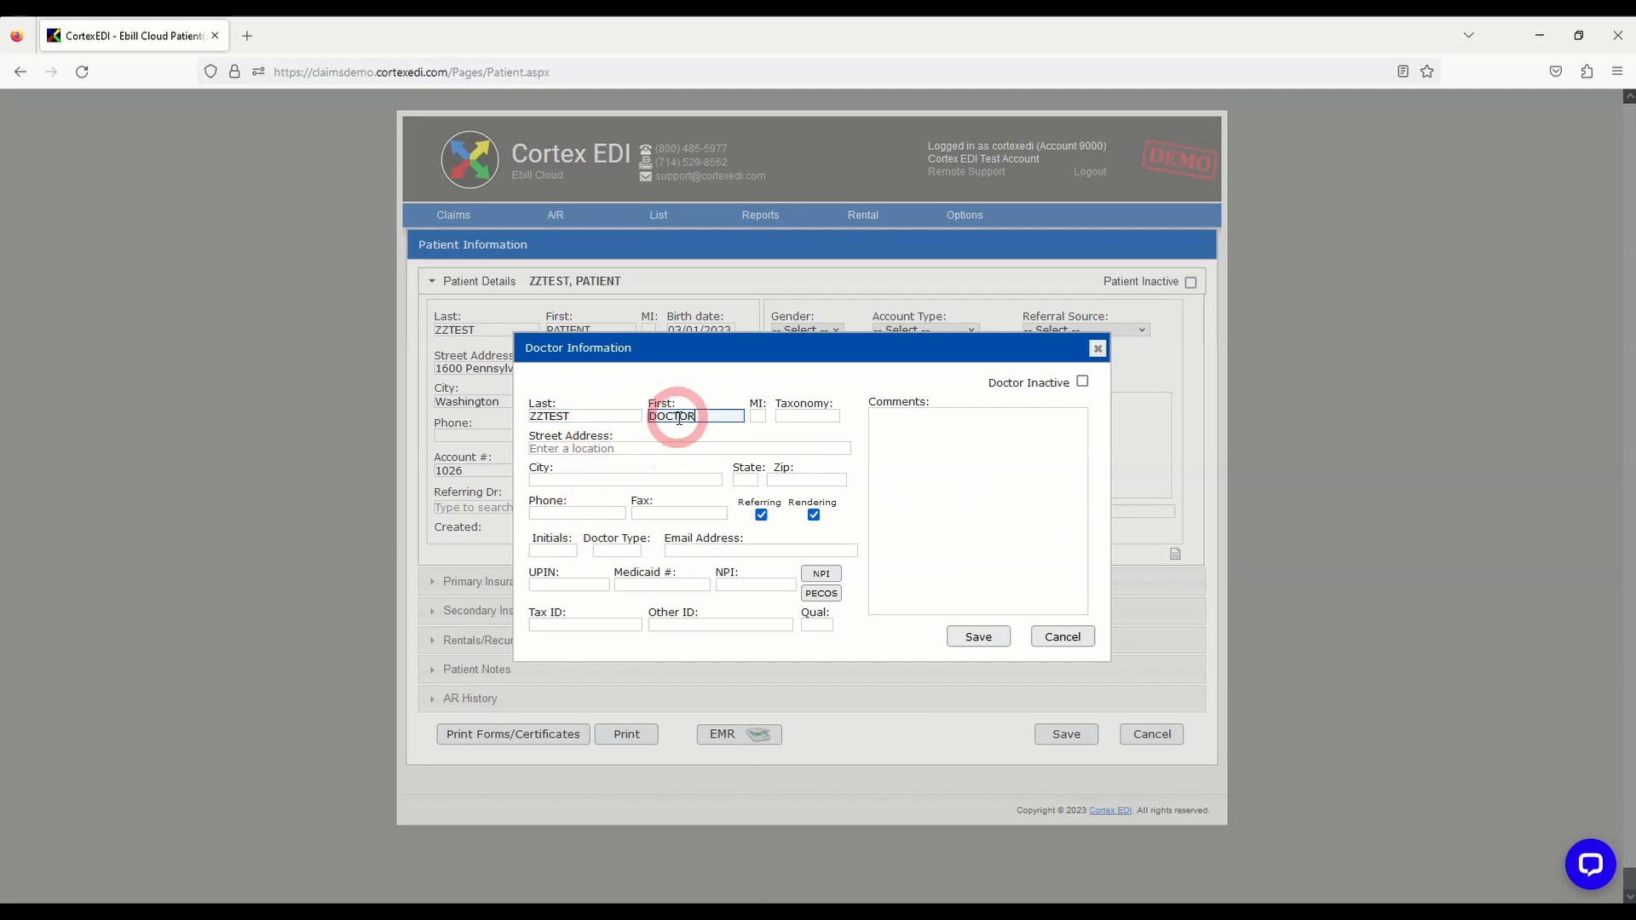
{"action": "left_click", "coordinate": [765, 584]}
{"action": "type", "text": "1234567893"}
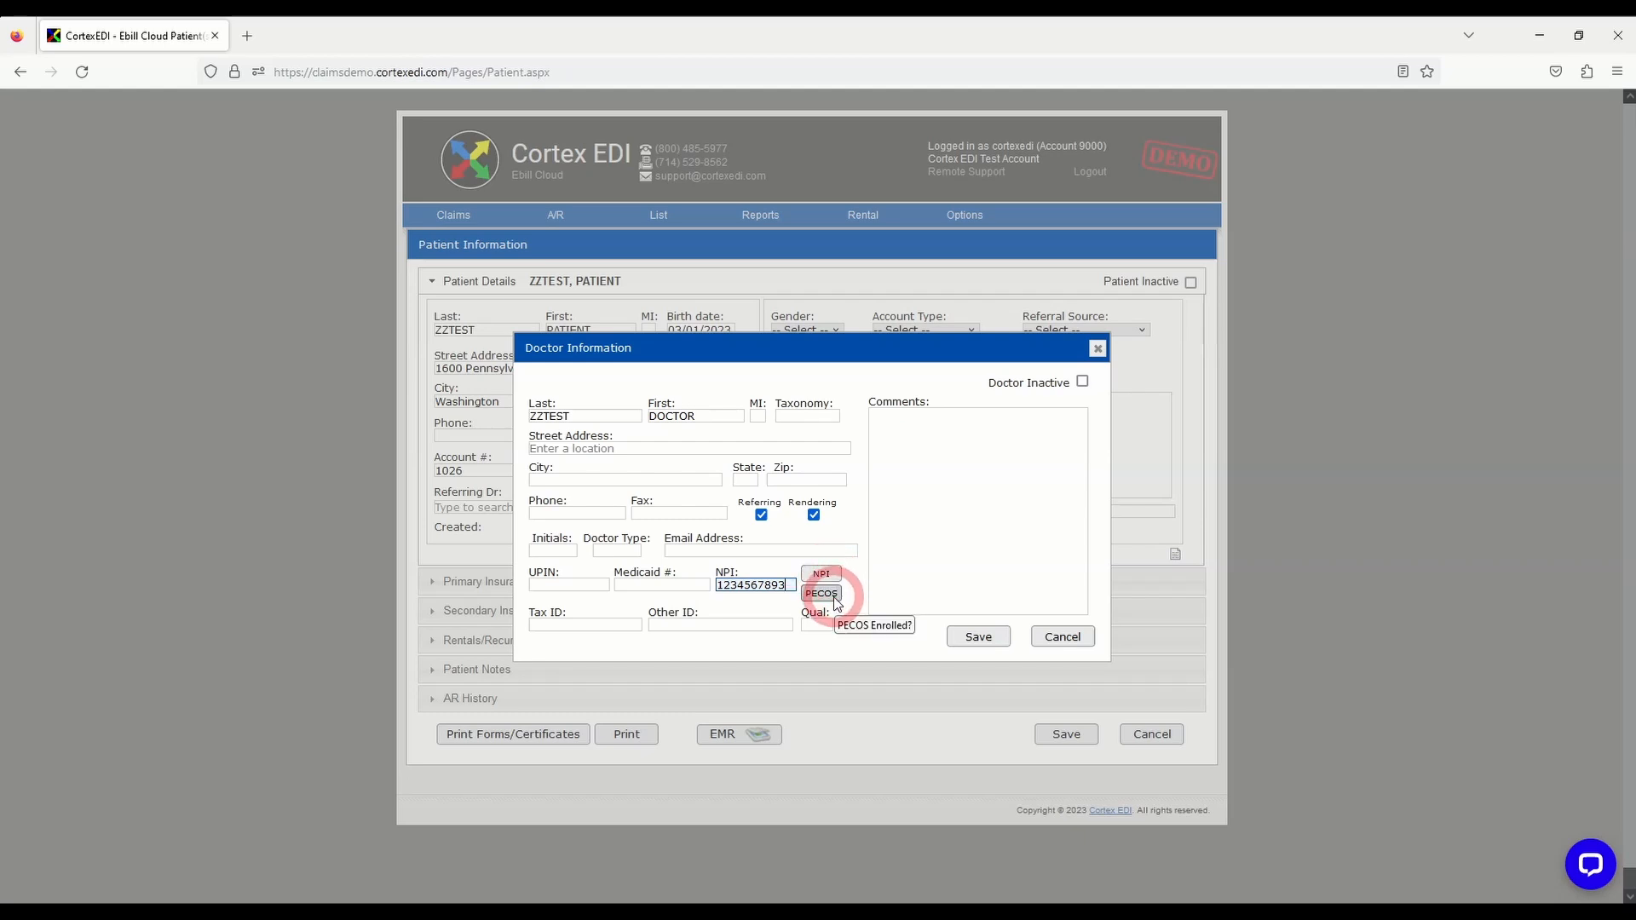
{"action": "left_click", "coordinate": [975, 638]}
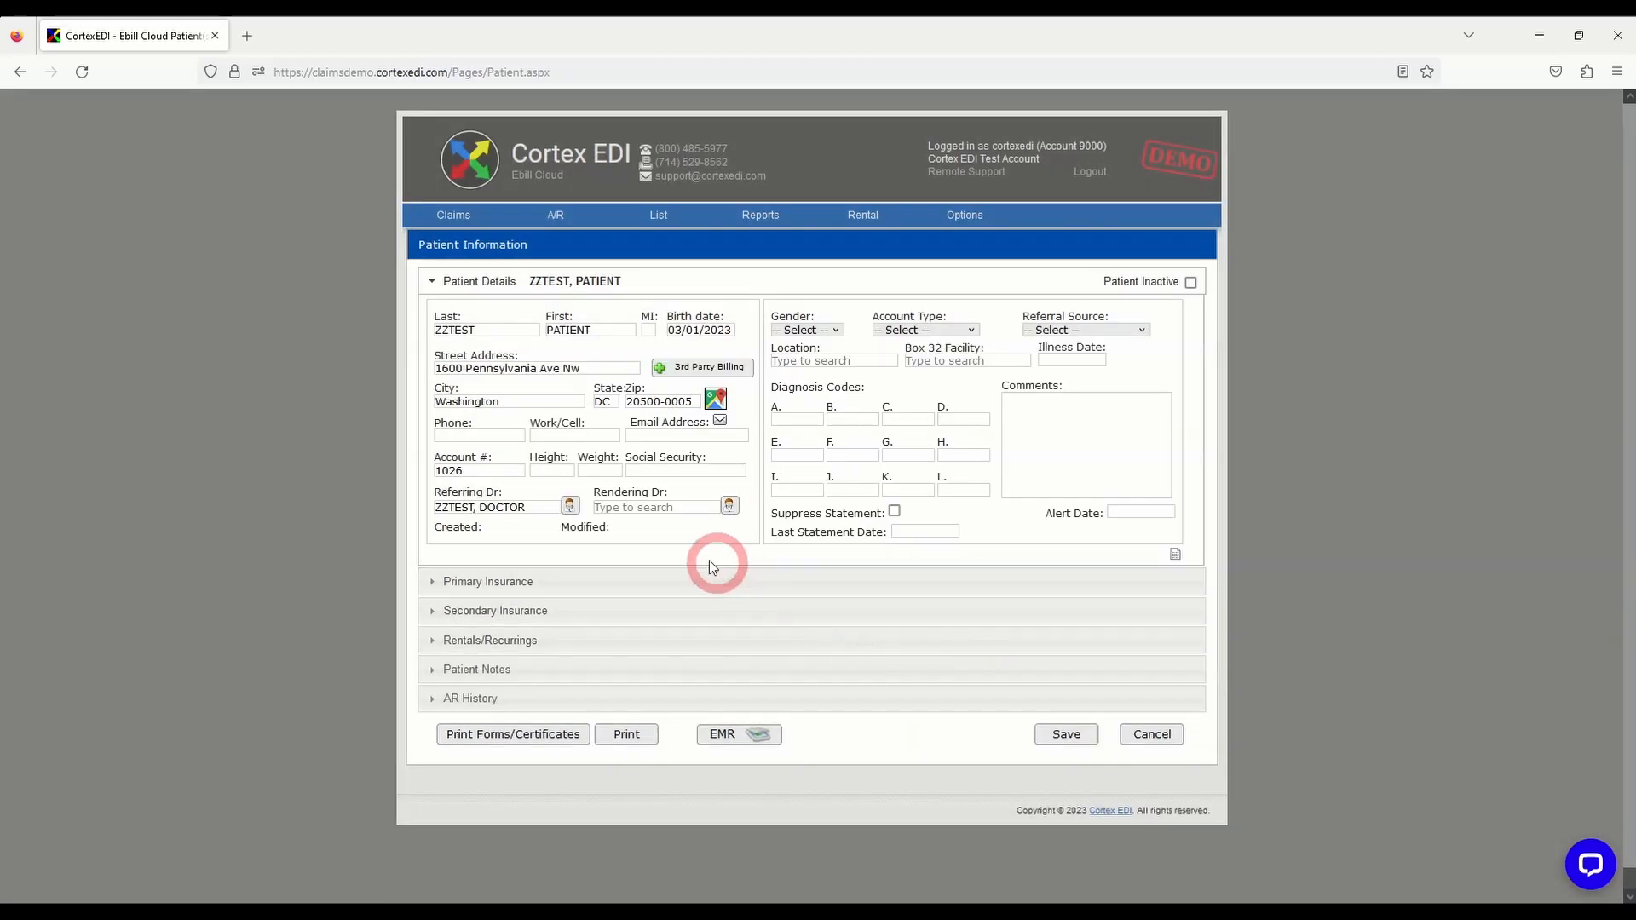
Step: Set the patient's gender to Female, leaving Rendering Dr. and Account Type empty
{"action": "left_click", "coordinate": [684, 509]}
{"action": "type", "text": "ZZ"}
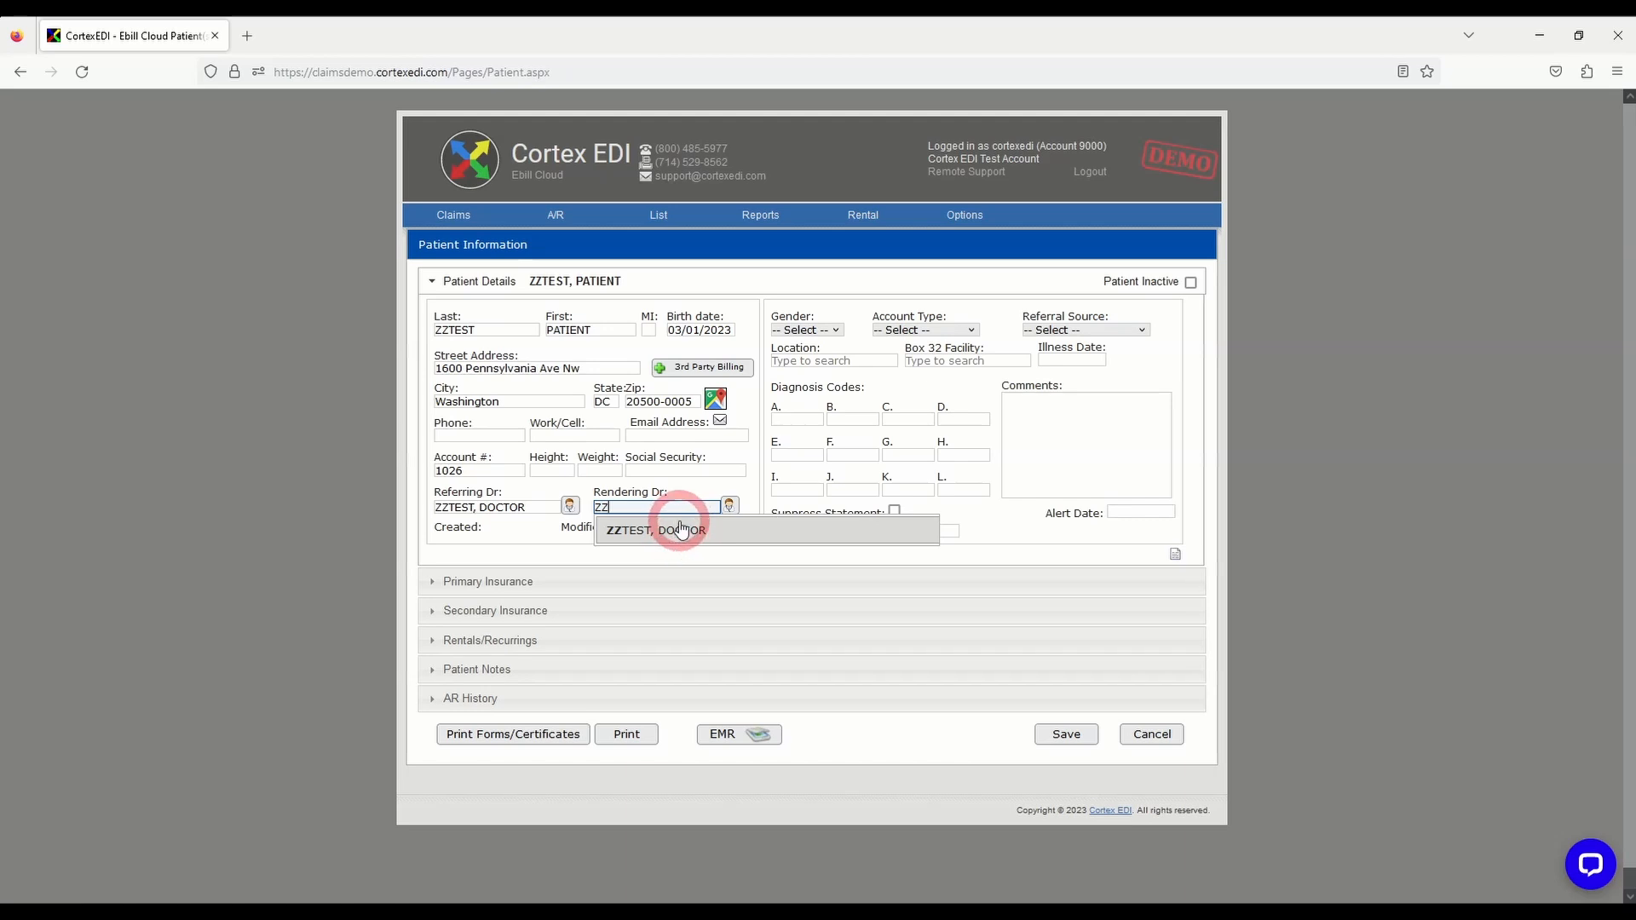
{"action": "key", "text": "BackSpace"}
{"action": "key", "text": "BackSpace"}
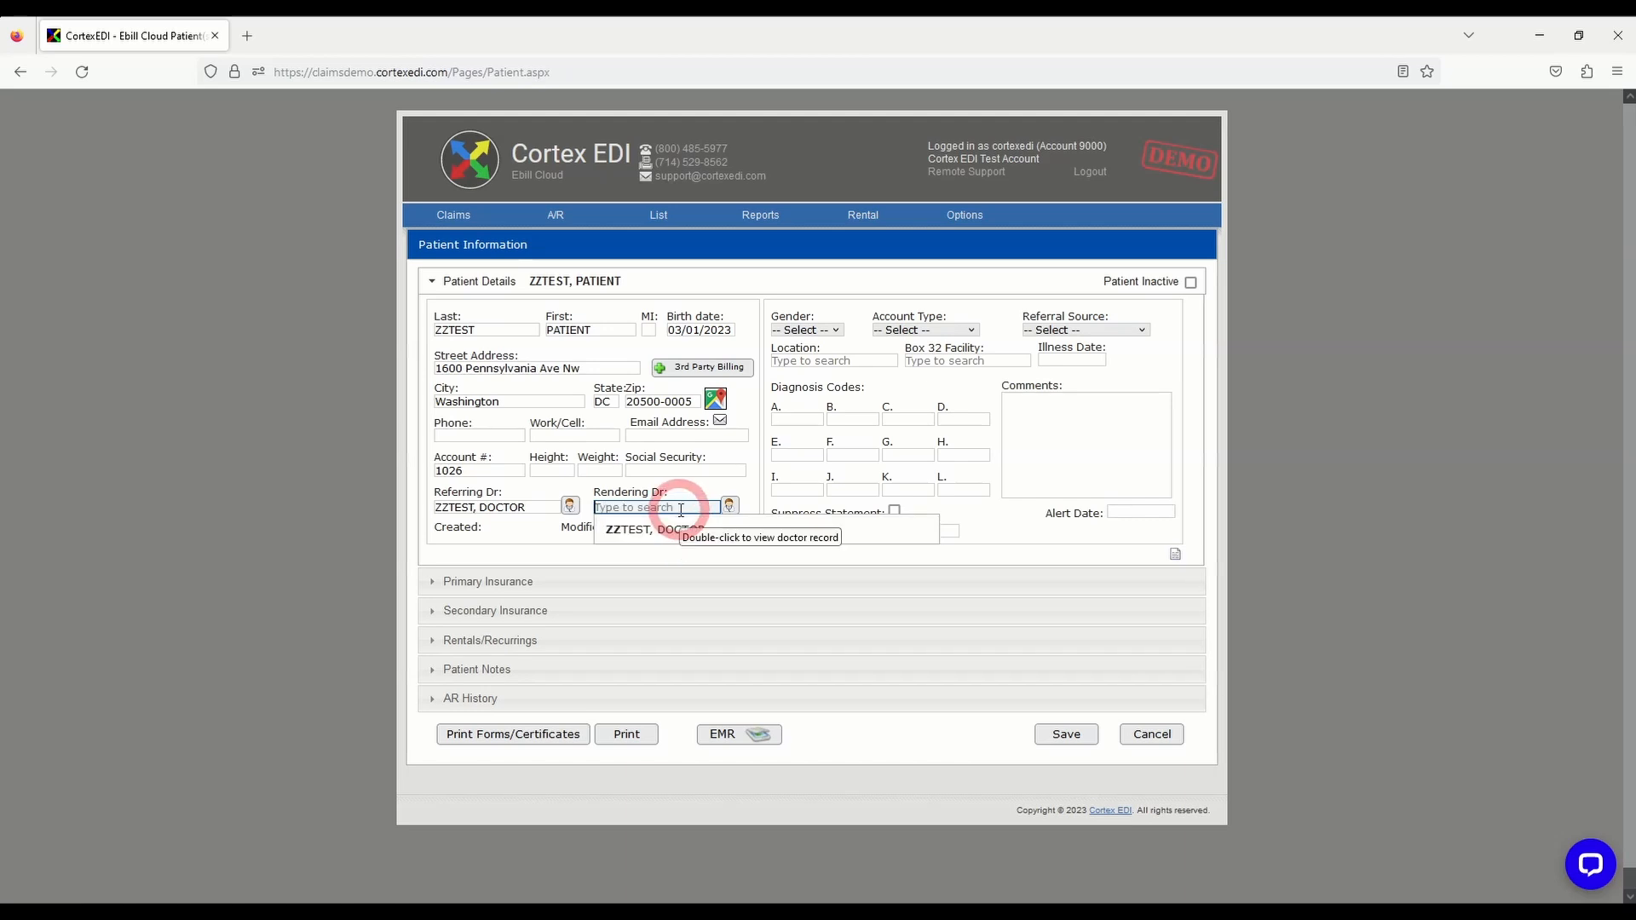
{"action": "left_click", "coordinate": [837, 332]}
{"action": "left_click", "coordinate": [833, 367]}
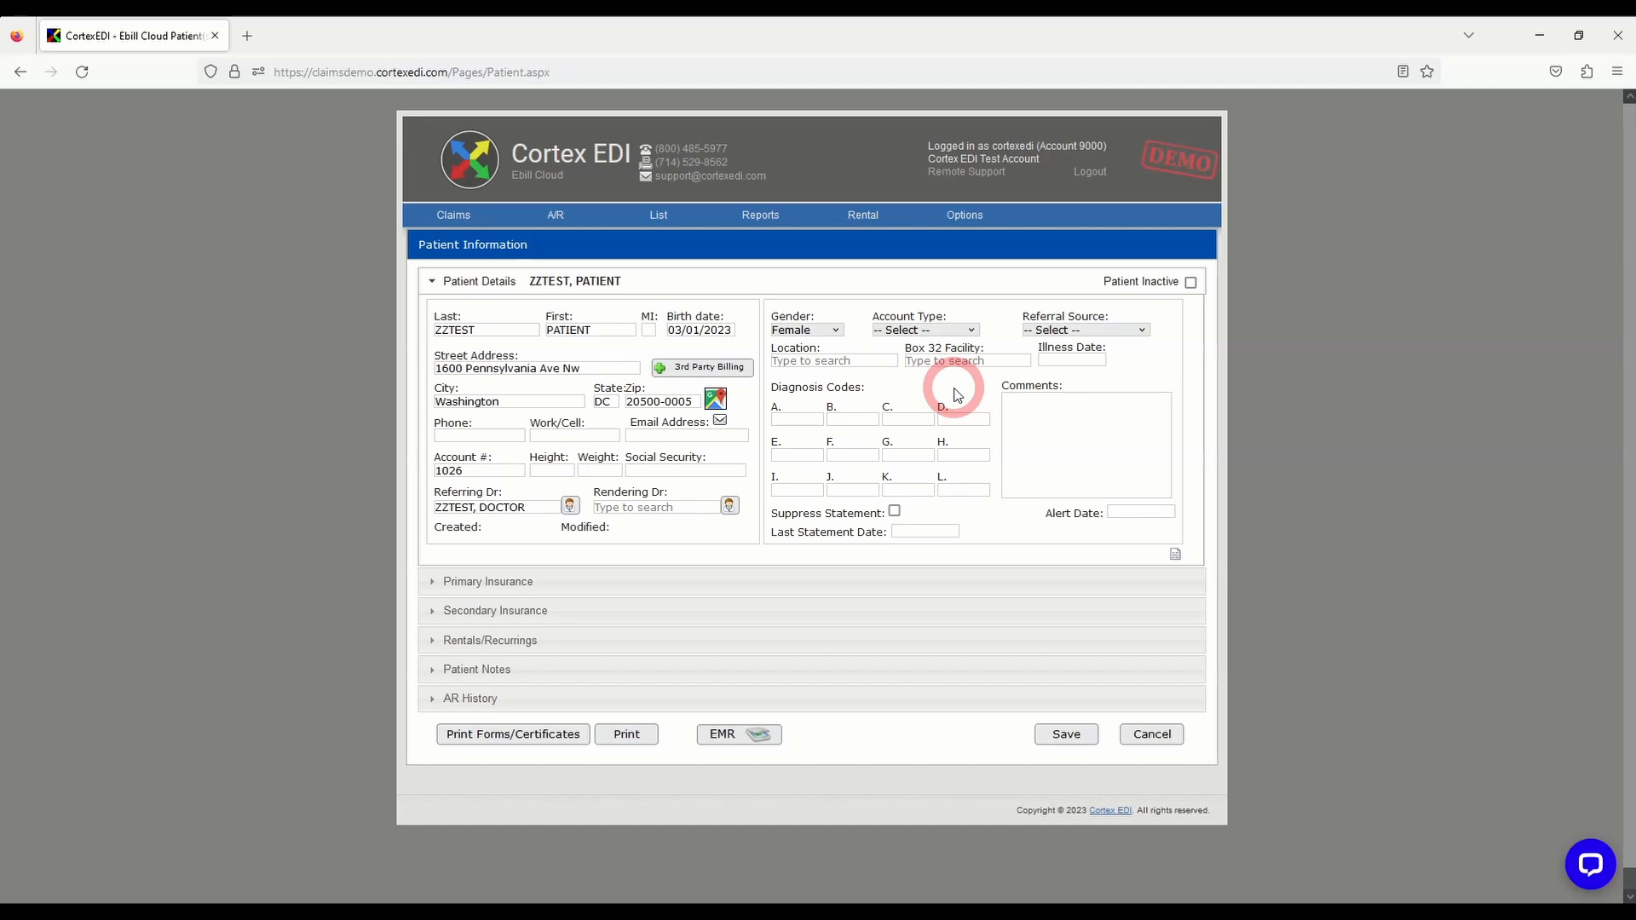
{"action": "left_click", "coordinate": [970, 329]}
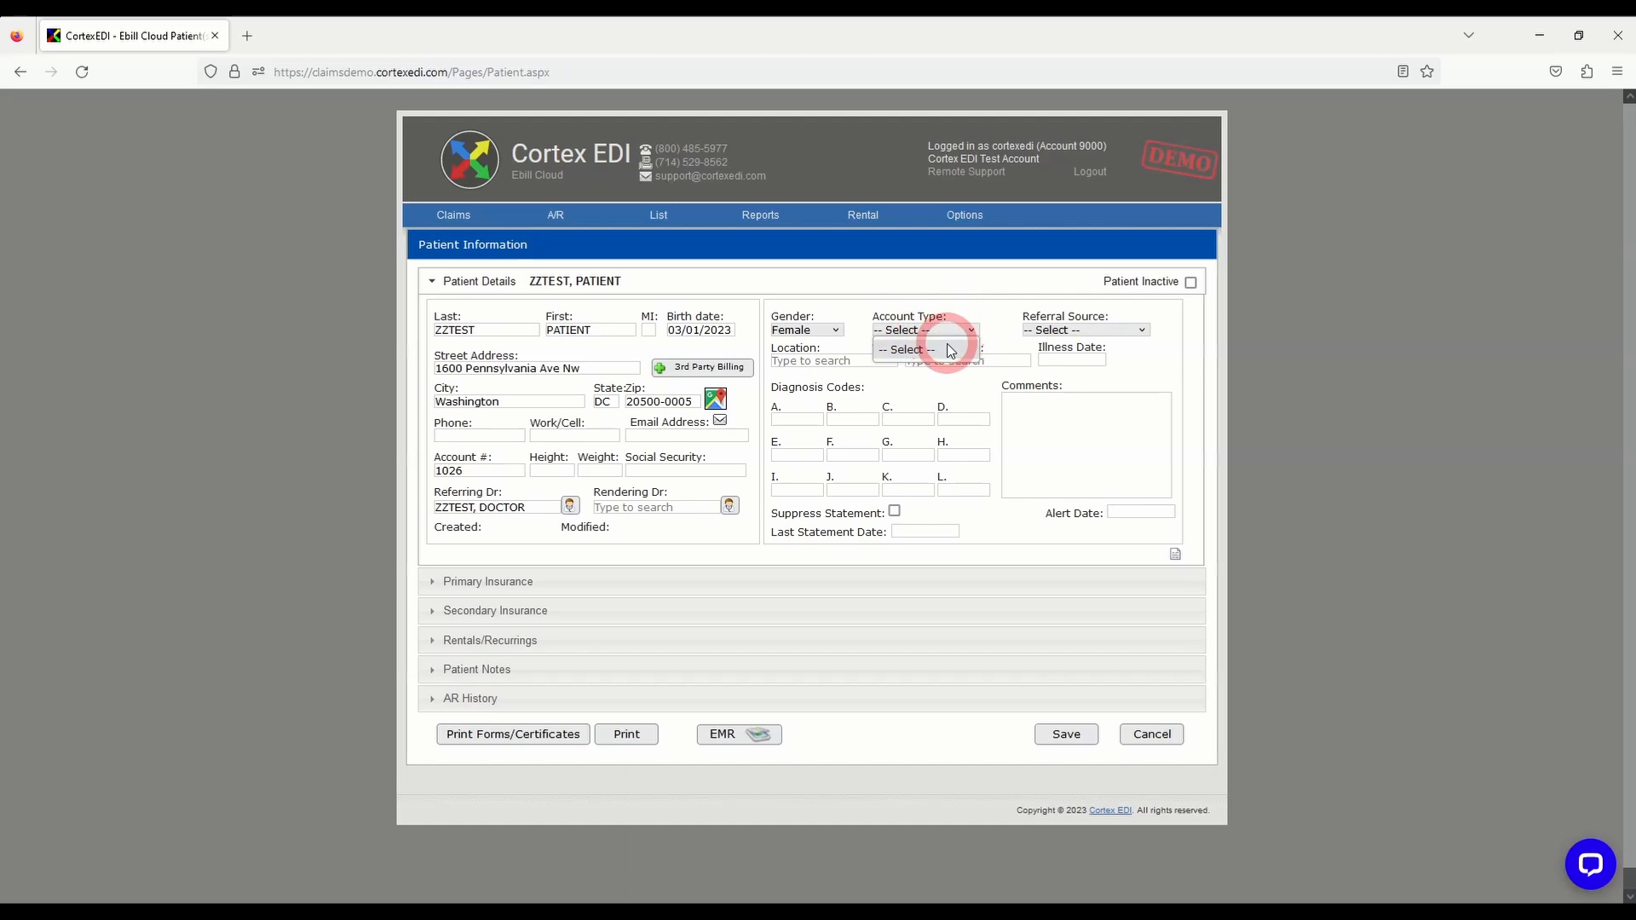
{"action": "left_click", "coordinate": [972, 332]}
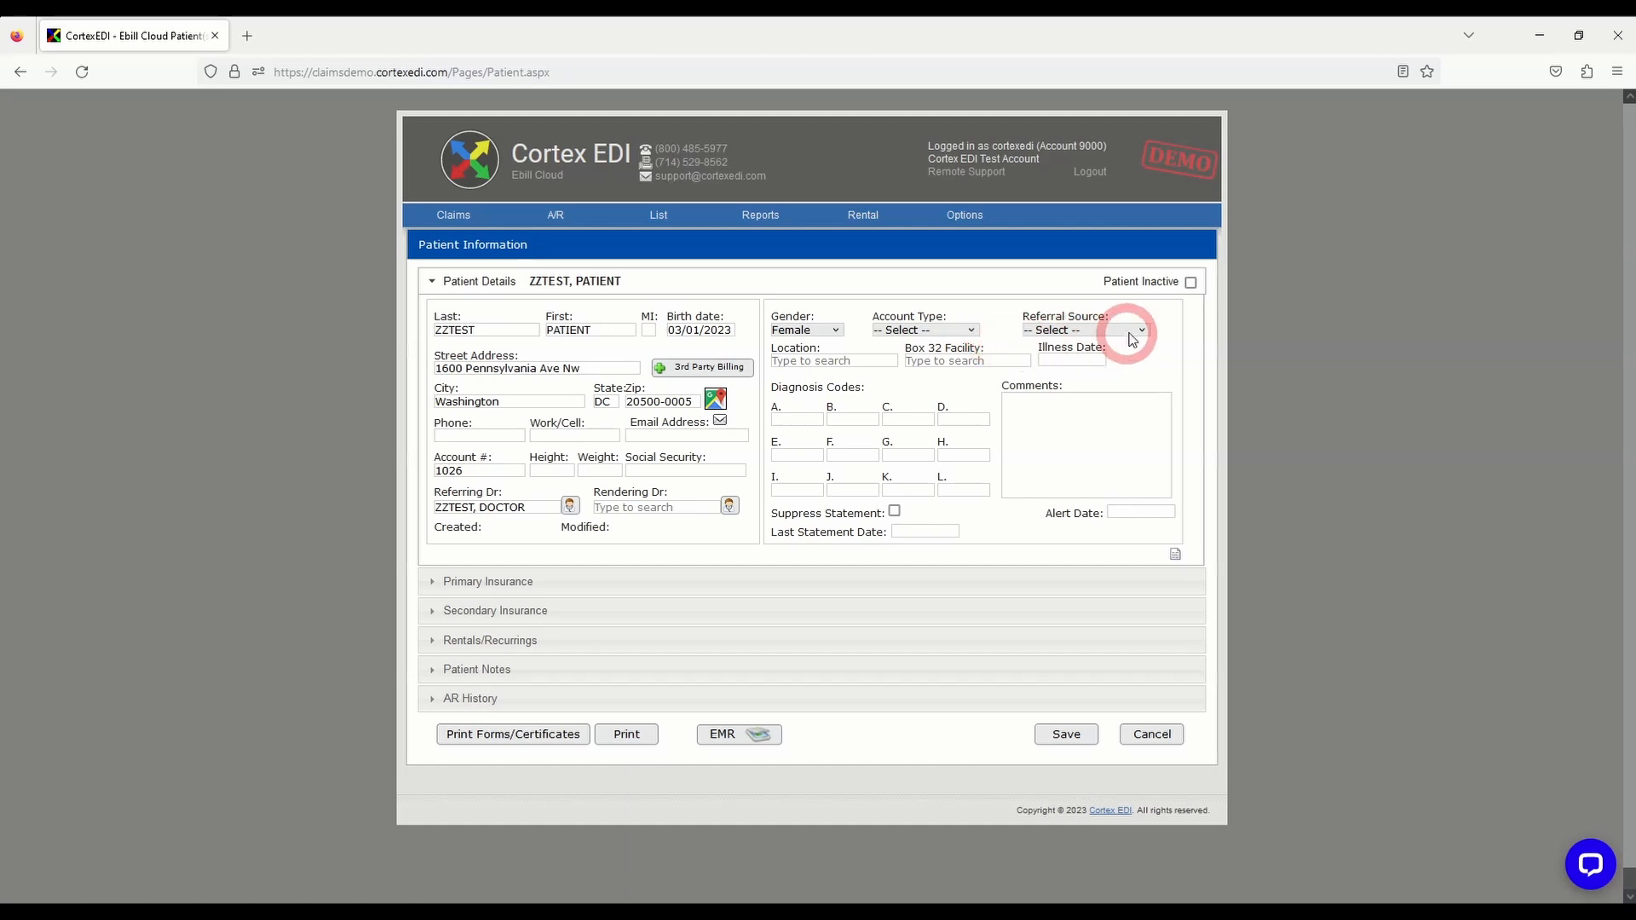
{"action": "left_click", "coordinate": [1092, 331]}
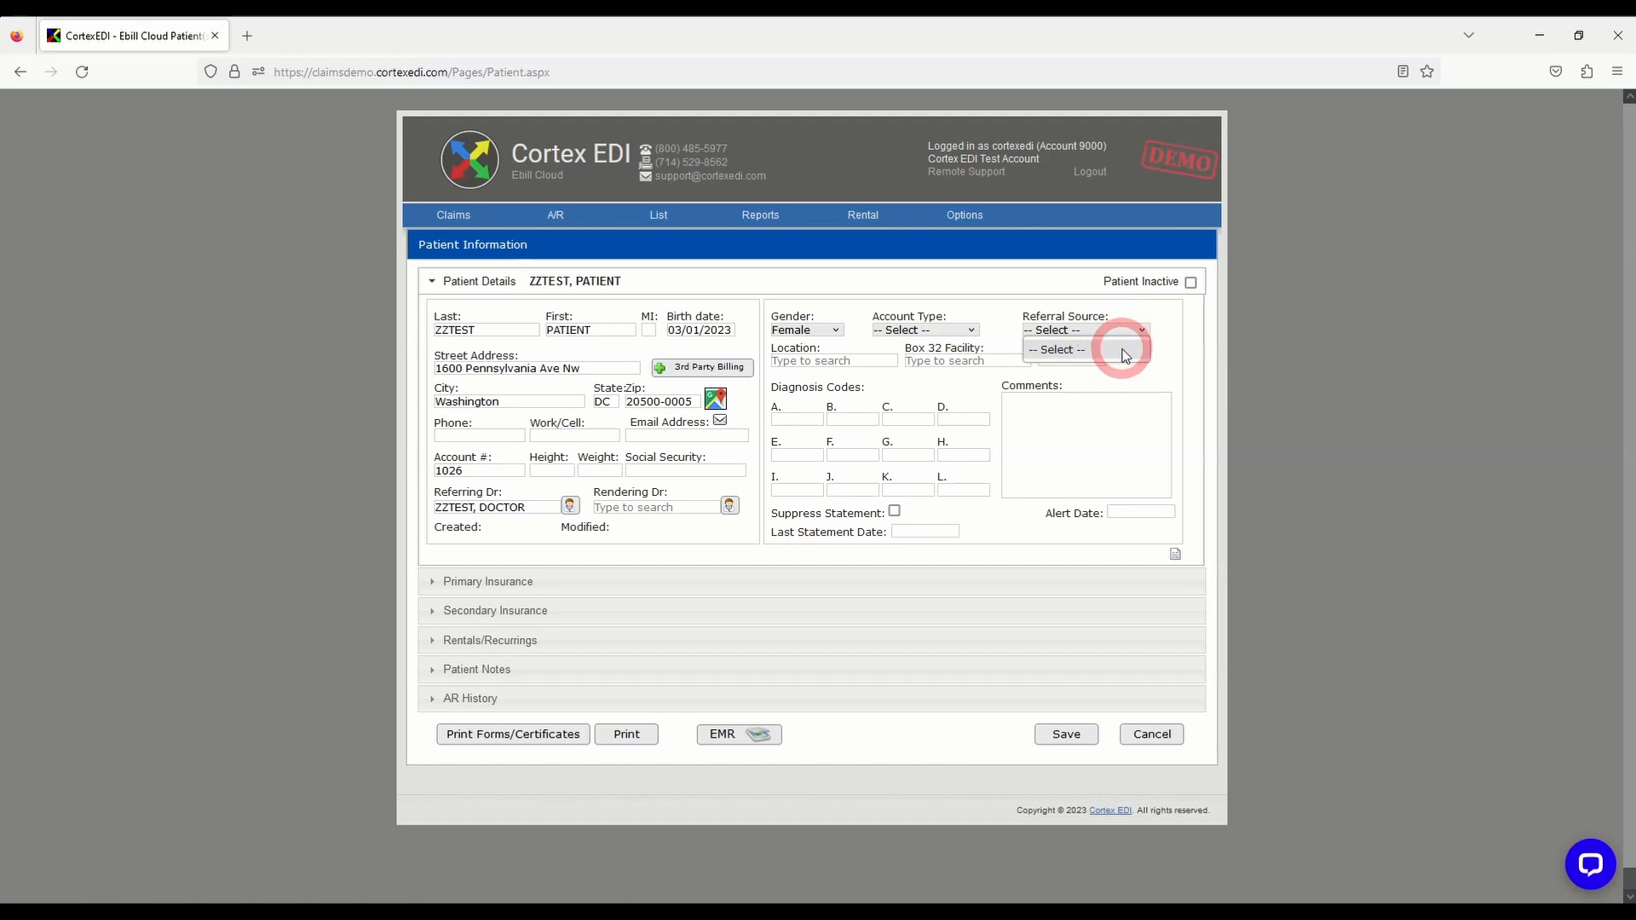
{"action": "left_click", "coordinate": [1128, 337]}
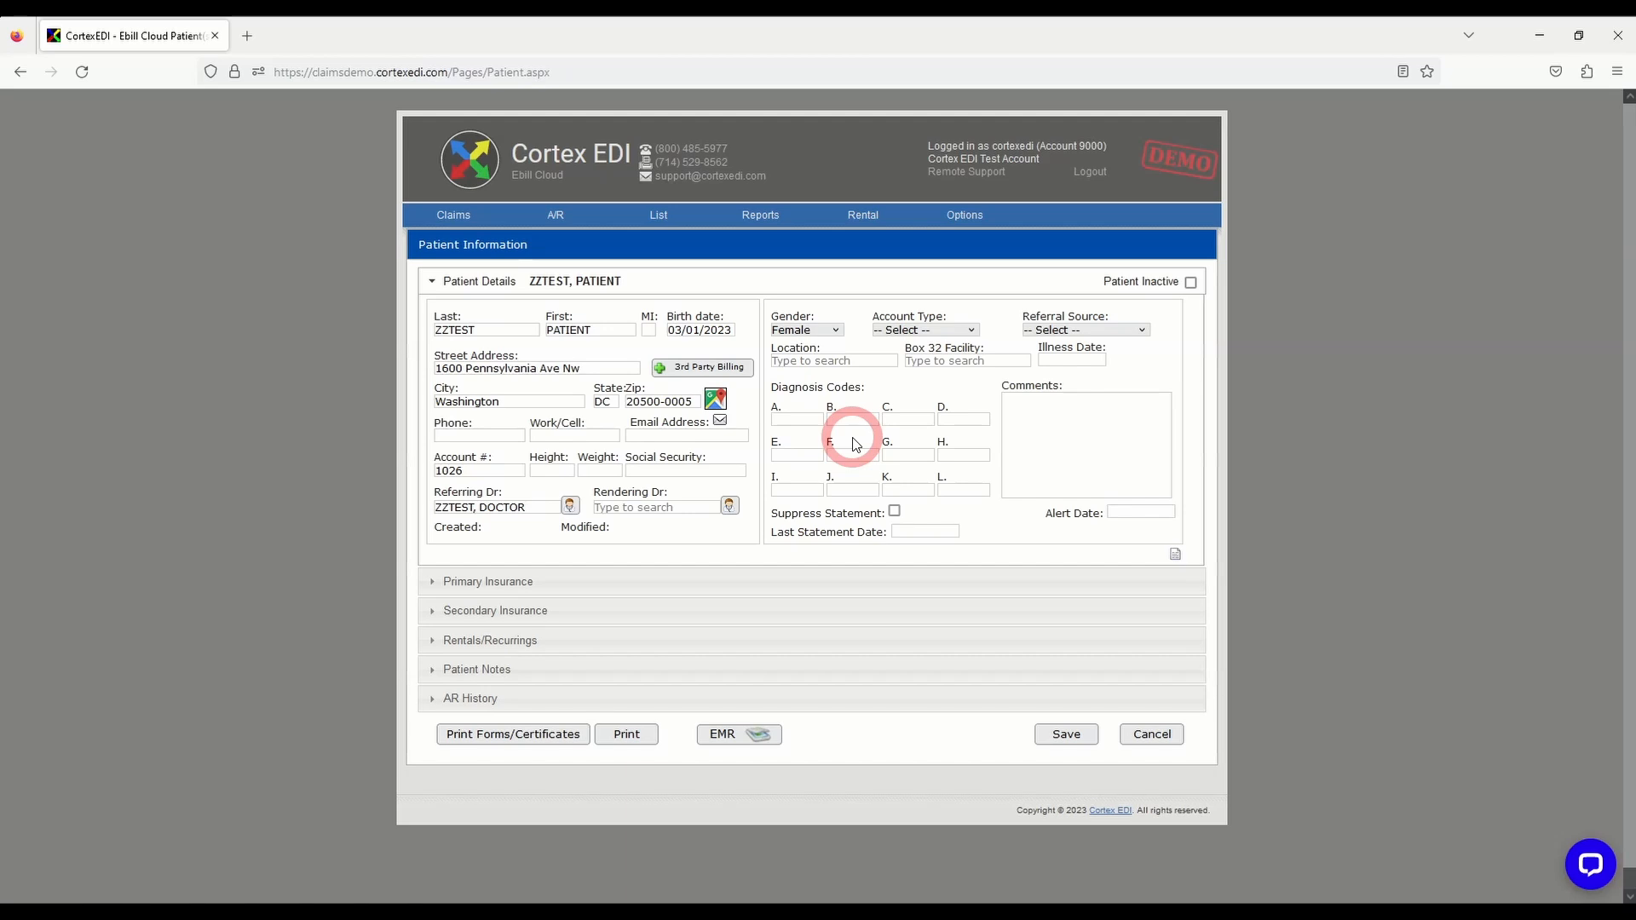
Step: Leave Comments empty and go to Primary Insurance, triggering the save-patient-first prompt
{"action": "left_click", "coordinate": [1062, 417]}
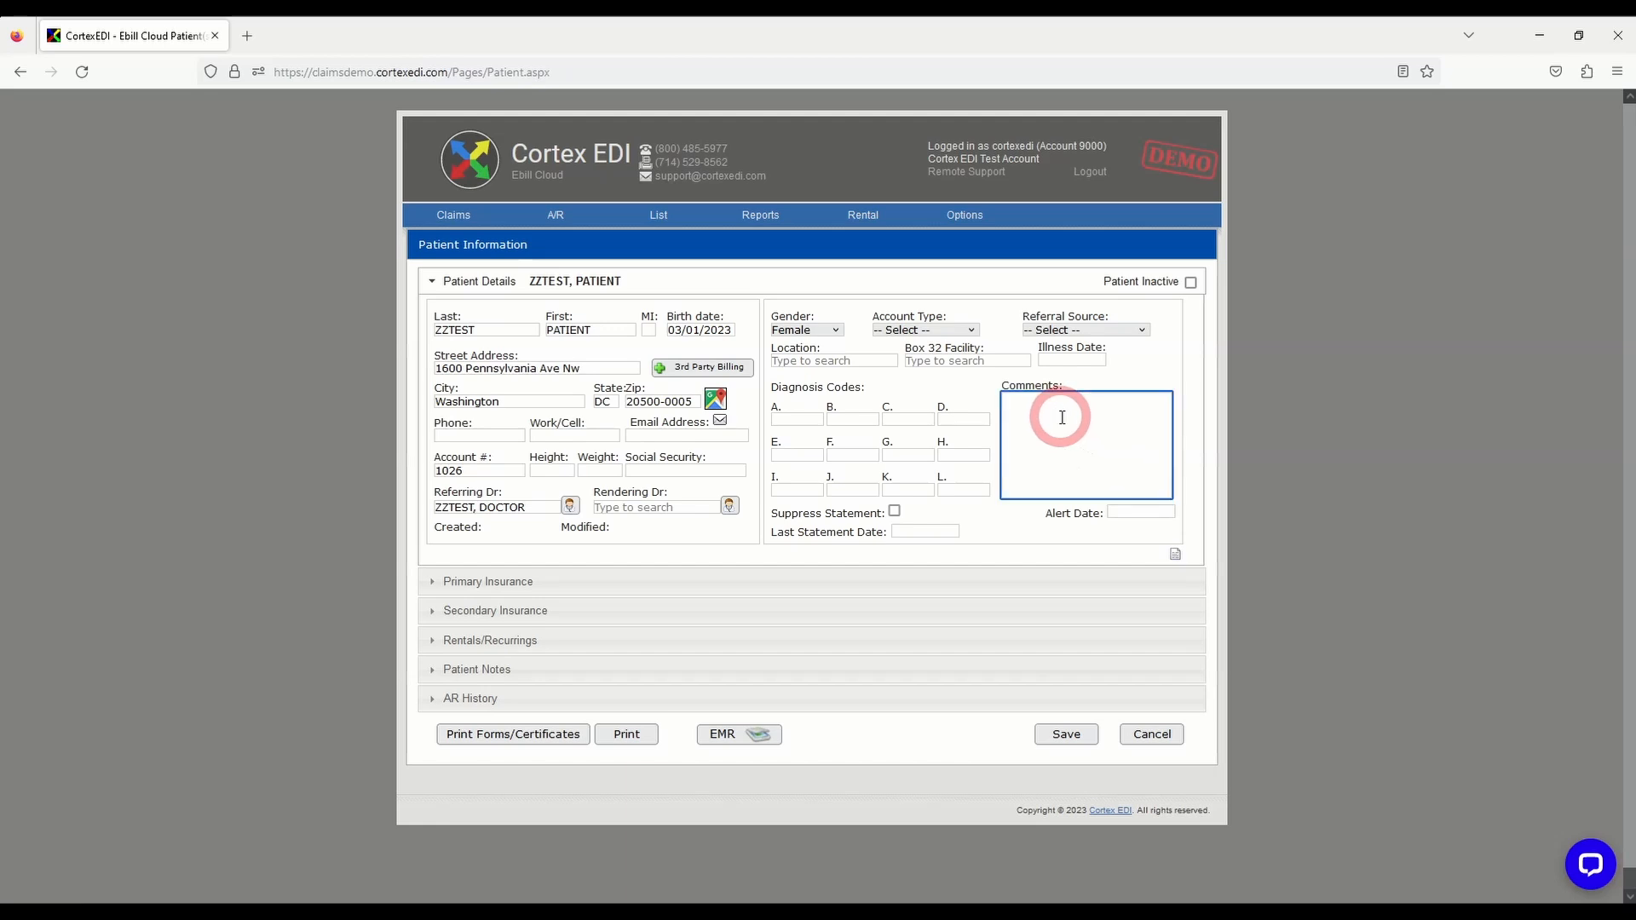
{"action": "left_click", "coordinate": [987, 519]}
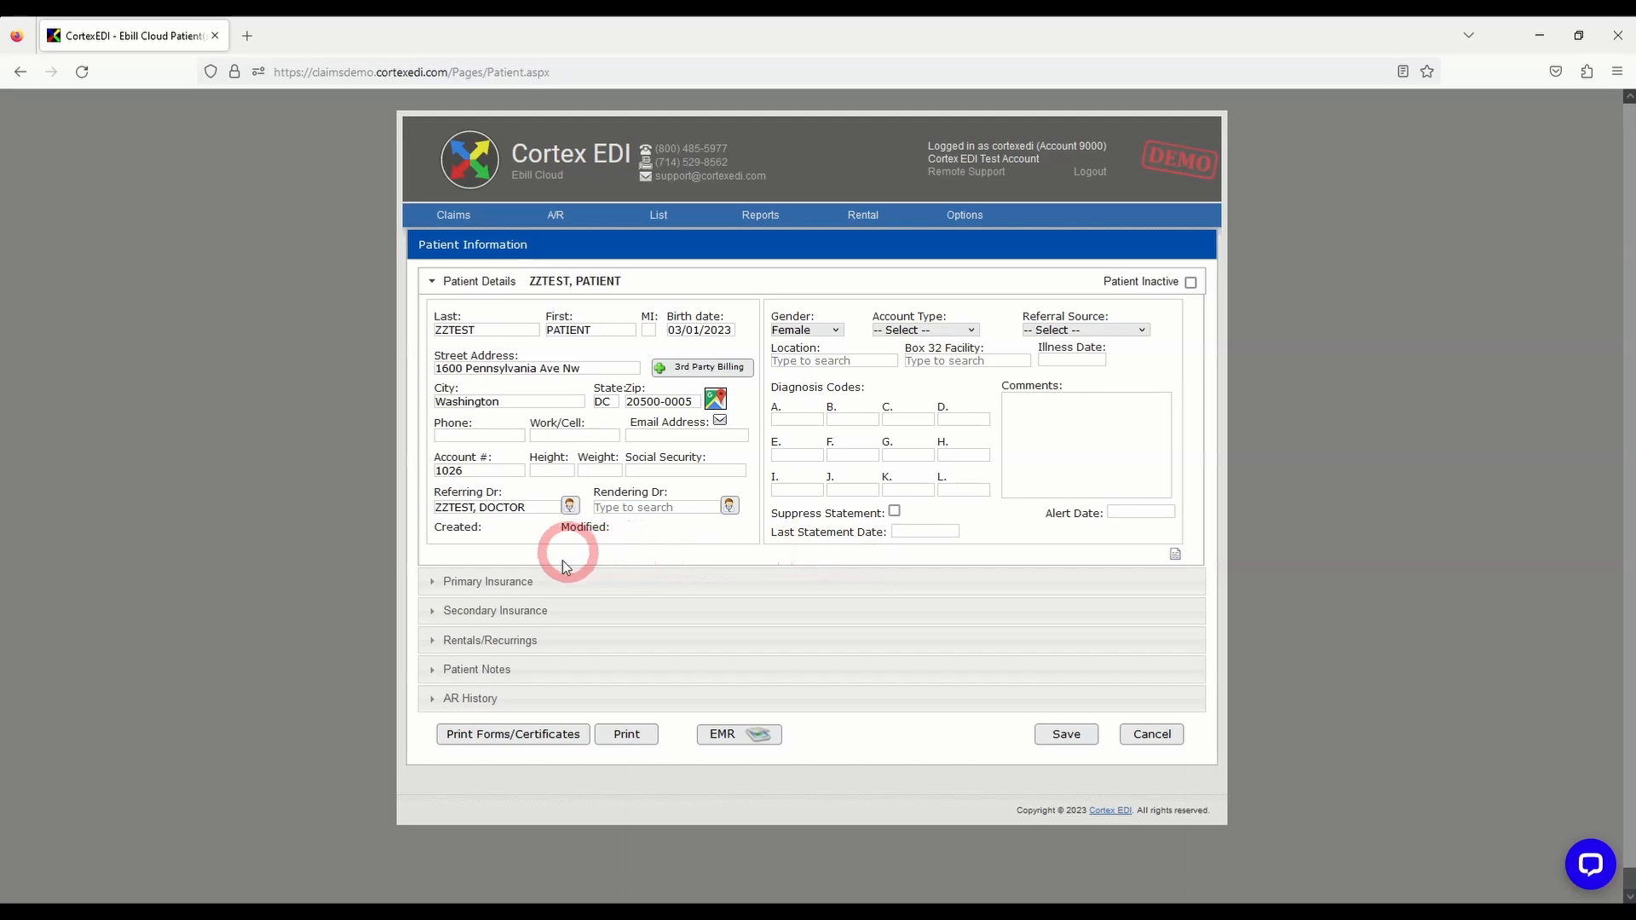
{"action": "left_click", "coordinate": [557, 583]}
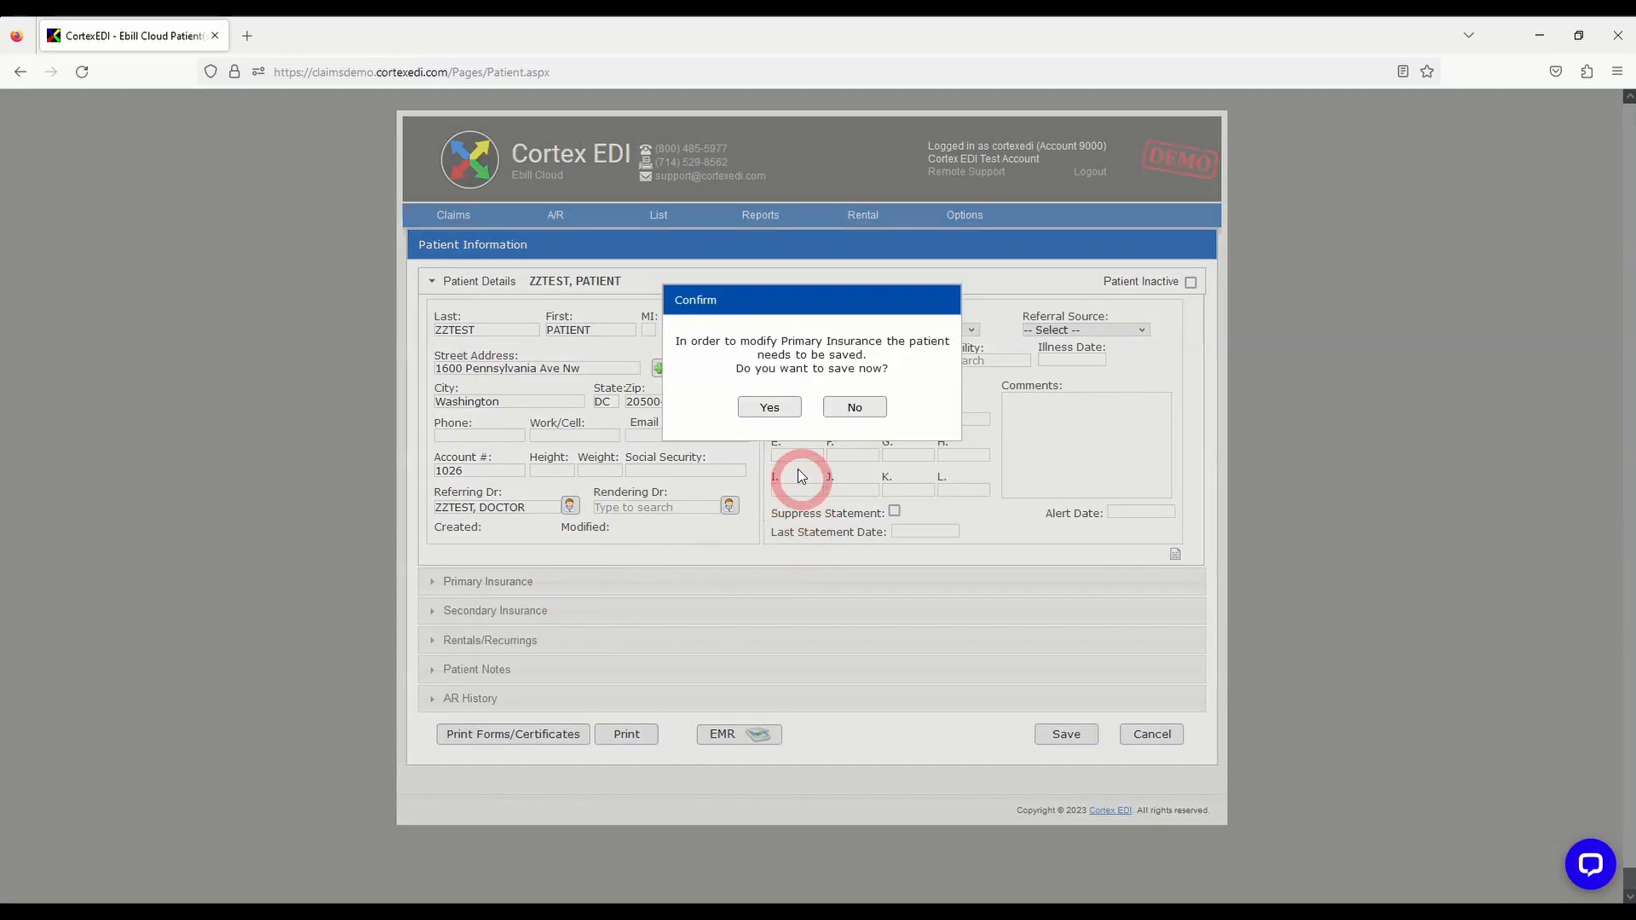
Step: Save the patient, then start a new primary insurance with MEDICARE DME and paste the insured ID
{"action": "left_click", "coordinate": [772, 411]}
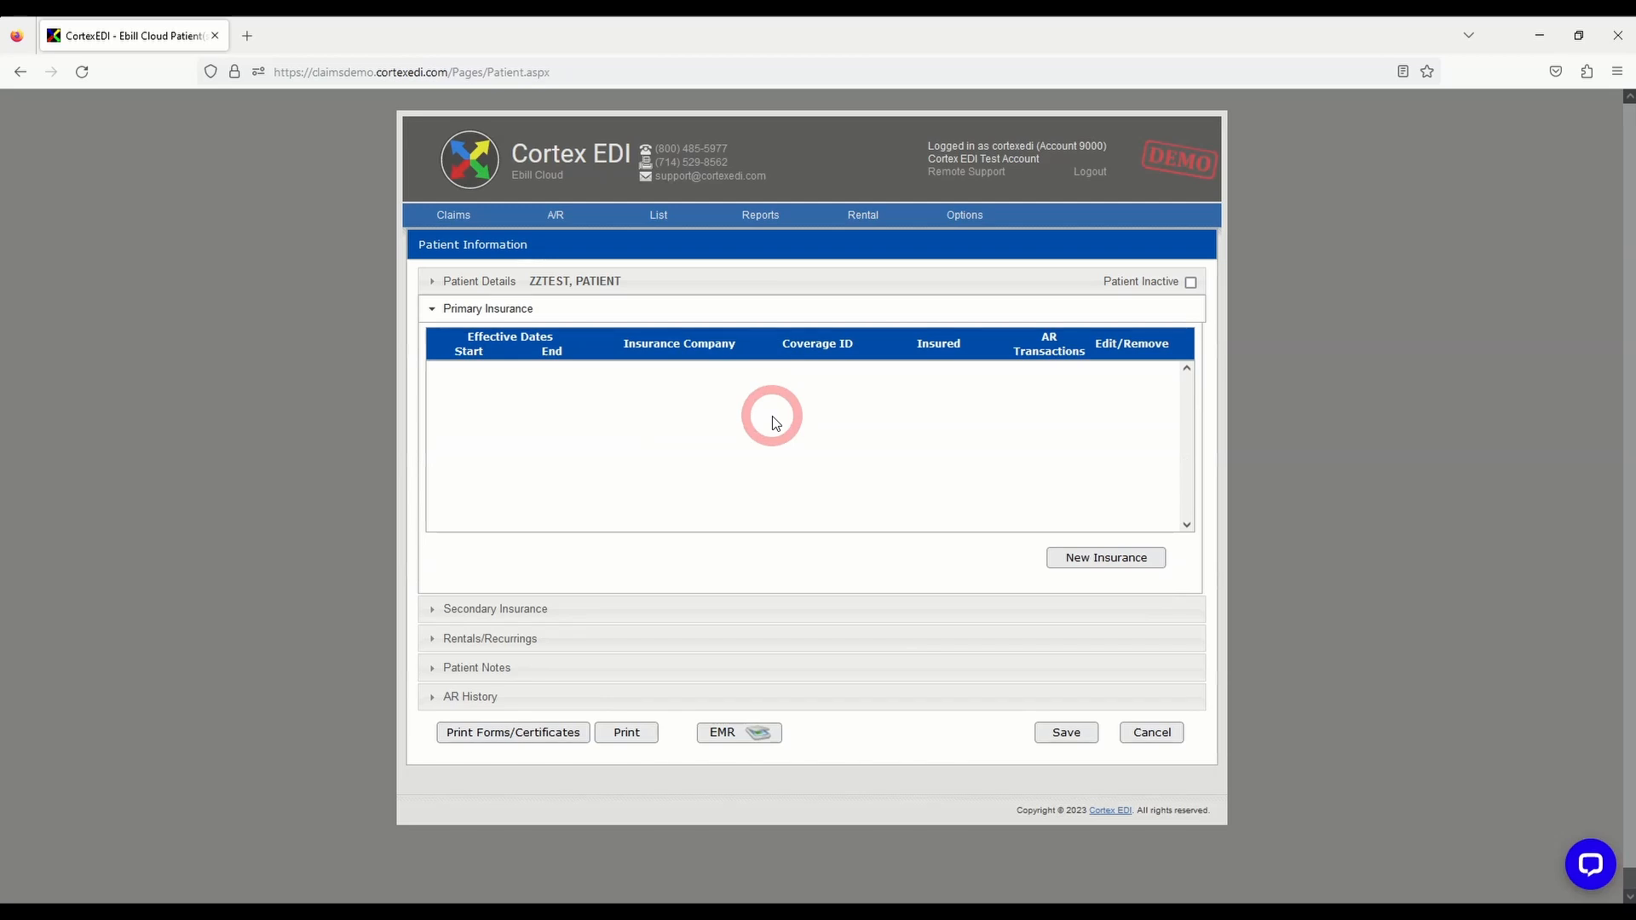
{"action": "left_click", "coordinate": [1078, 557]}
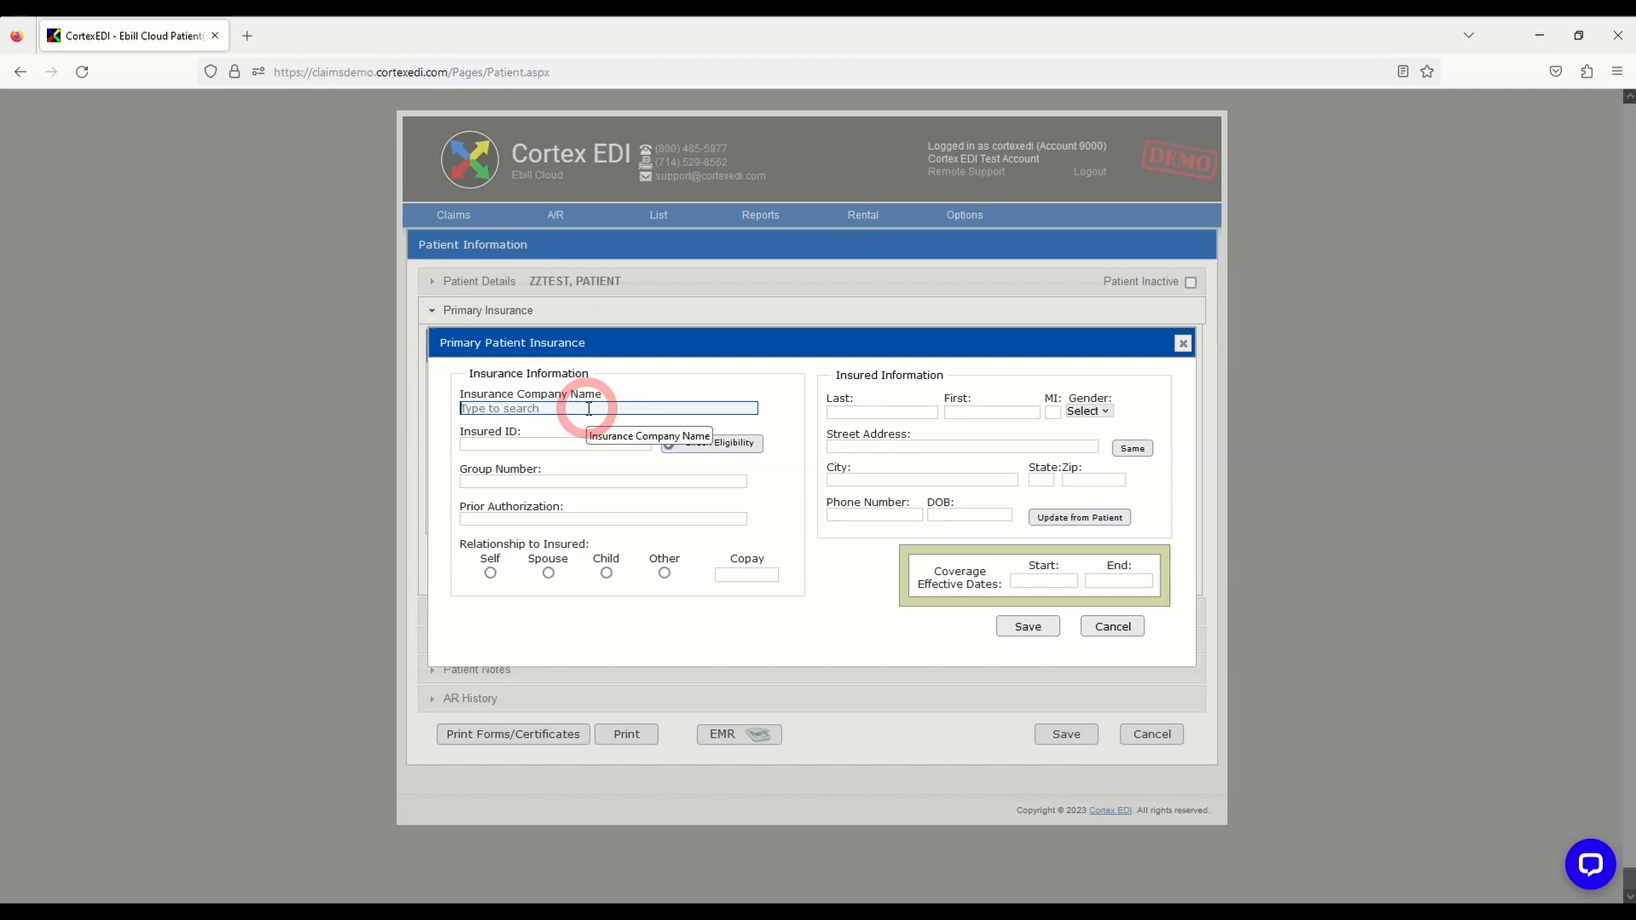
{"action": "type", "text": "M"}
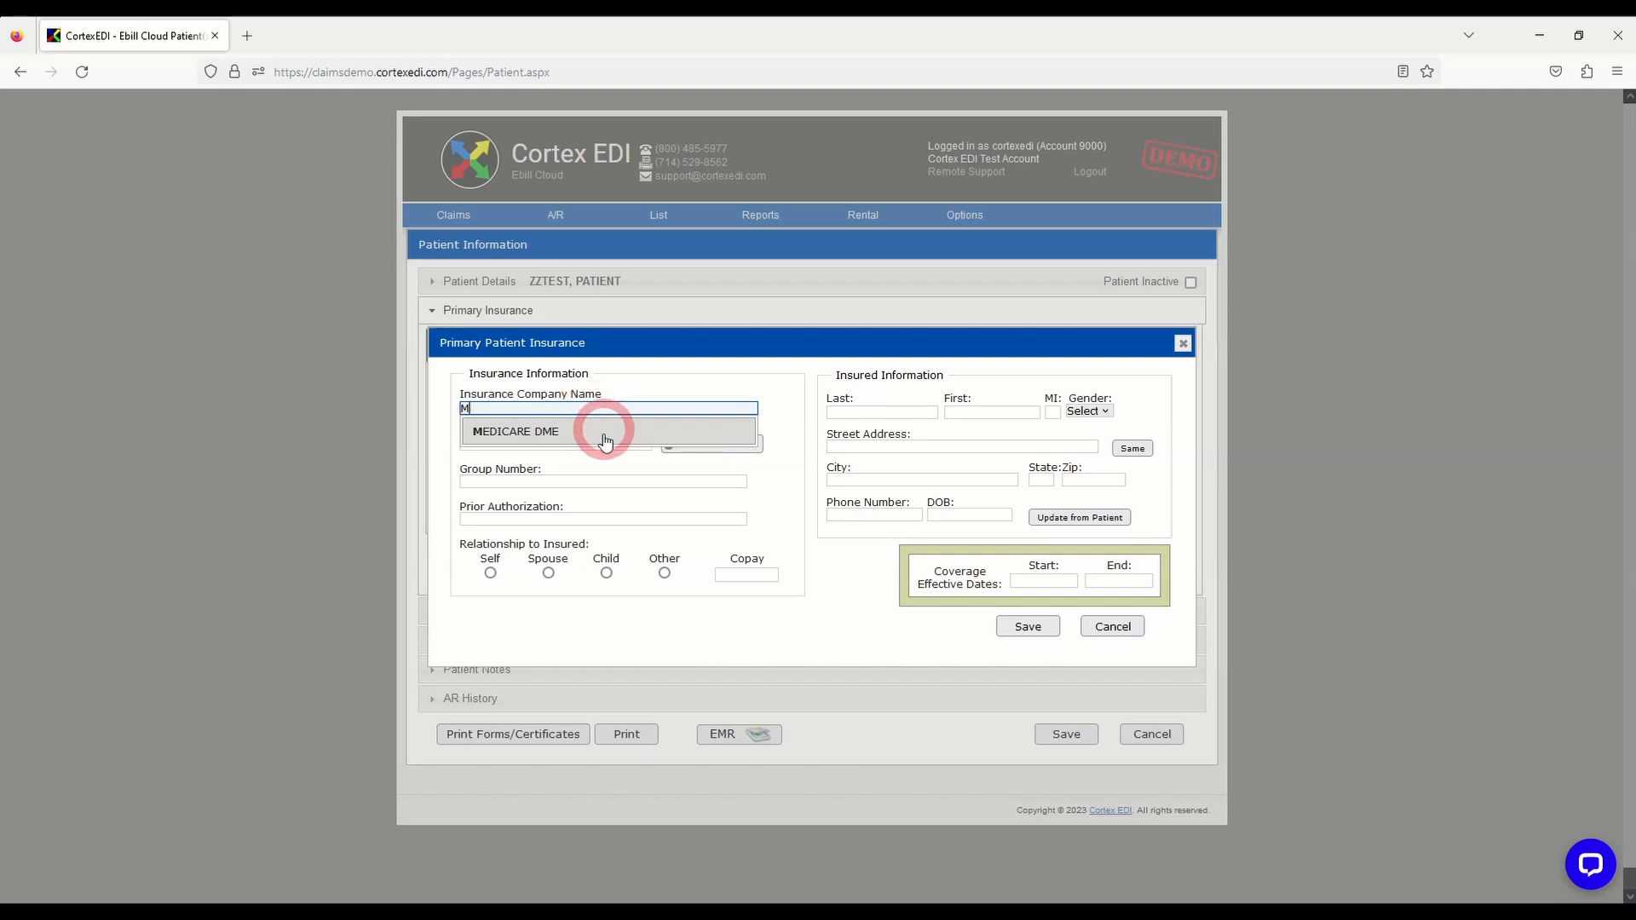
{"action": "left_click", "coordinate": [601, 430]}
{"action": "left_click", "coordinate": [601, 444]}
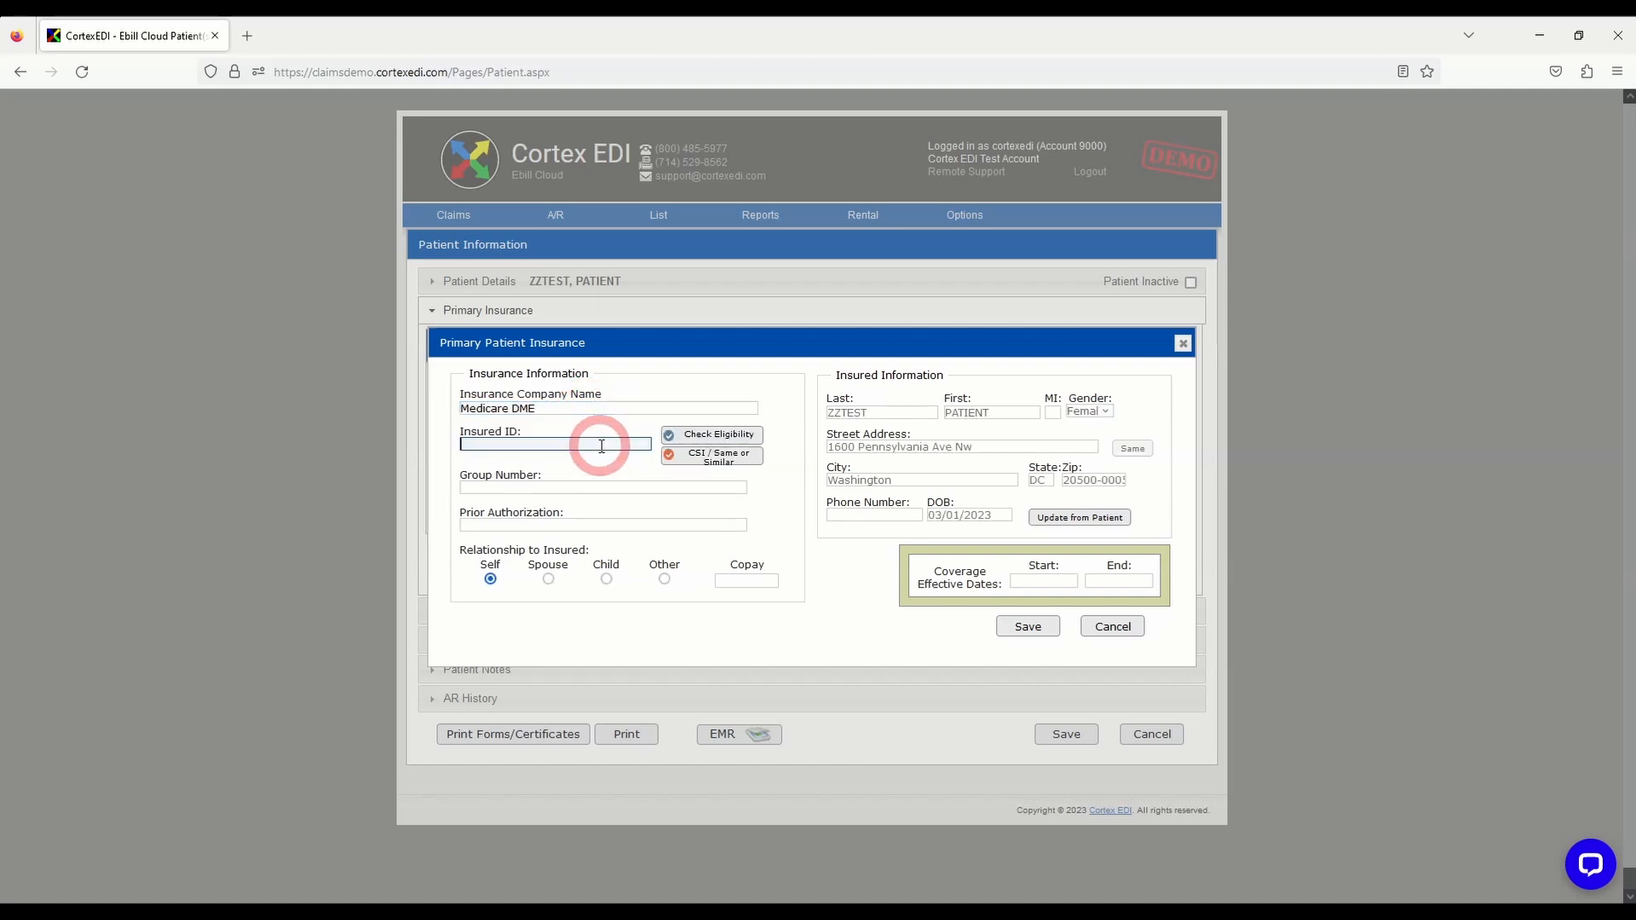
{"action": "type", "text": "1EG4TE5MK72"}
Step: Look at the eligibility and same-or-similar checks without submitting, then save the Medicare DME insurance
{"action": "left_click", "coordinate": [750, 440]}
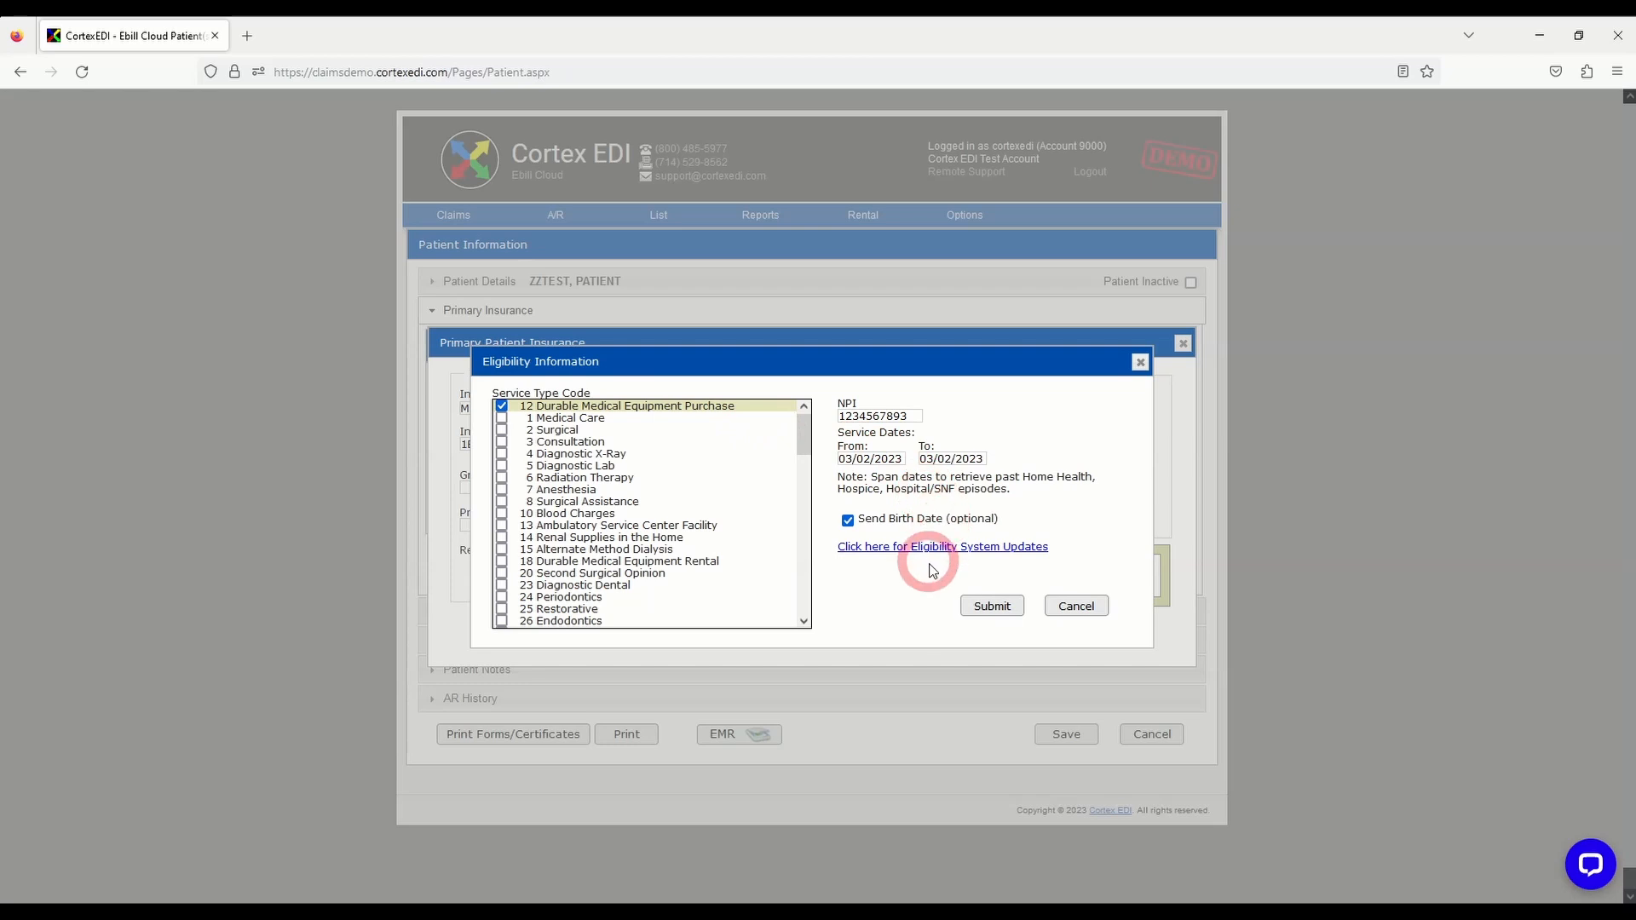
{"action": "left_click", "coordinate": [1073, 606]}
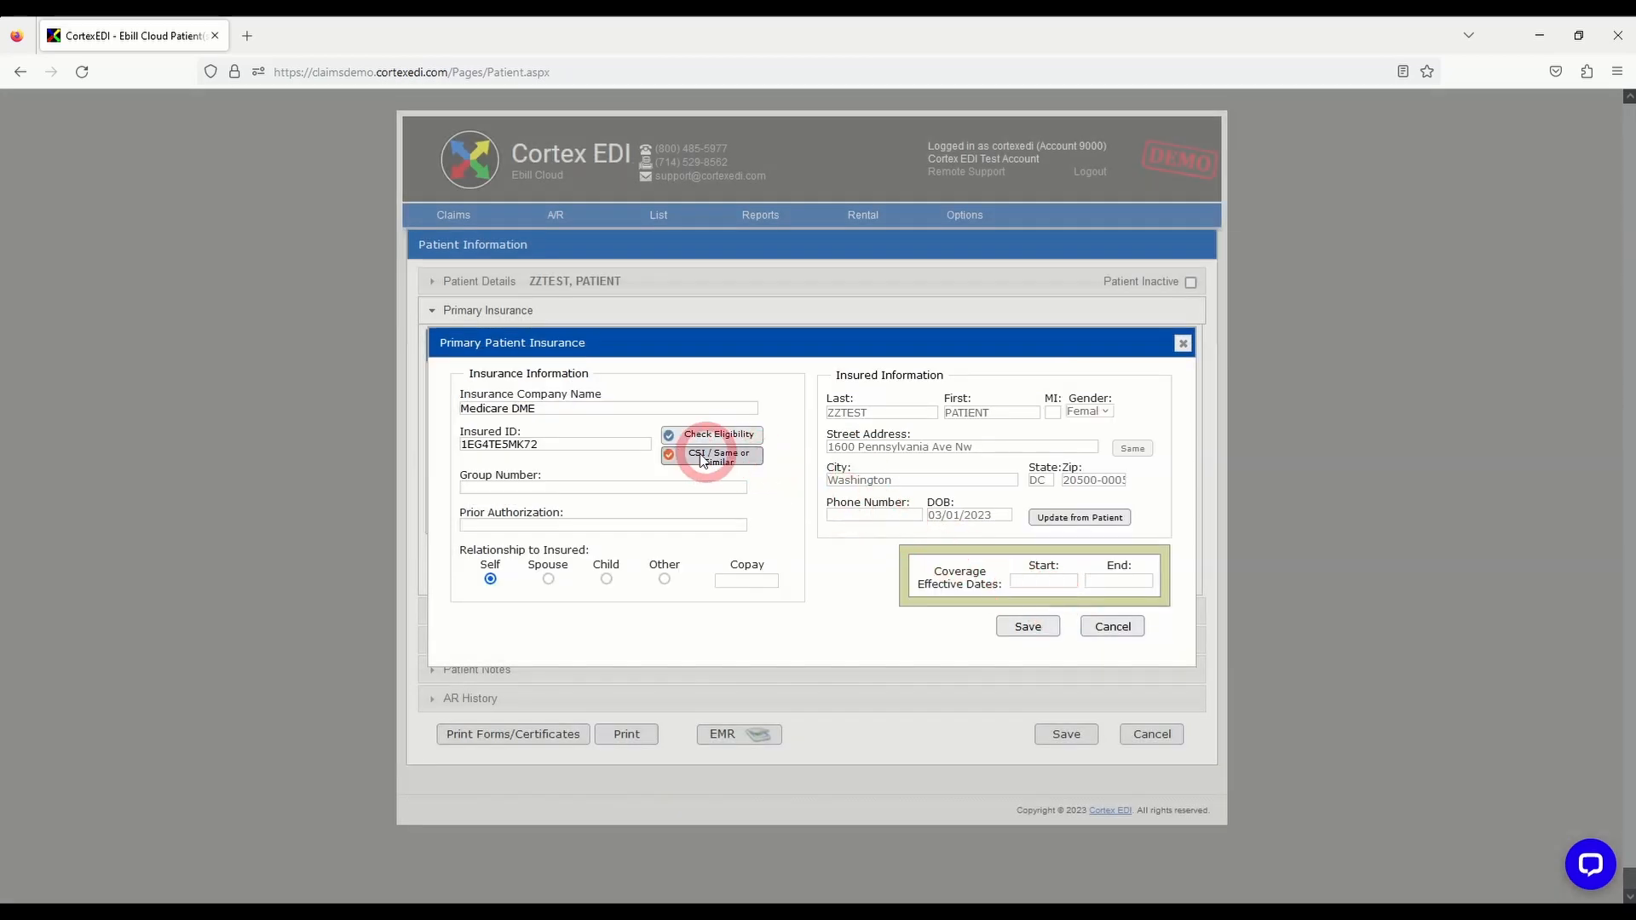
{"action": "left_click", "coordinate": [741, 461]}
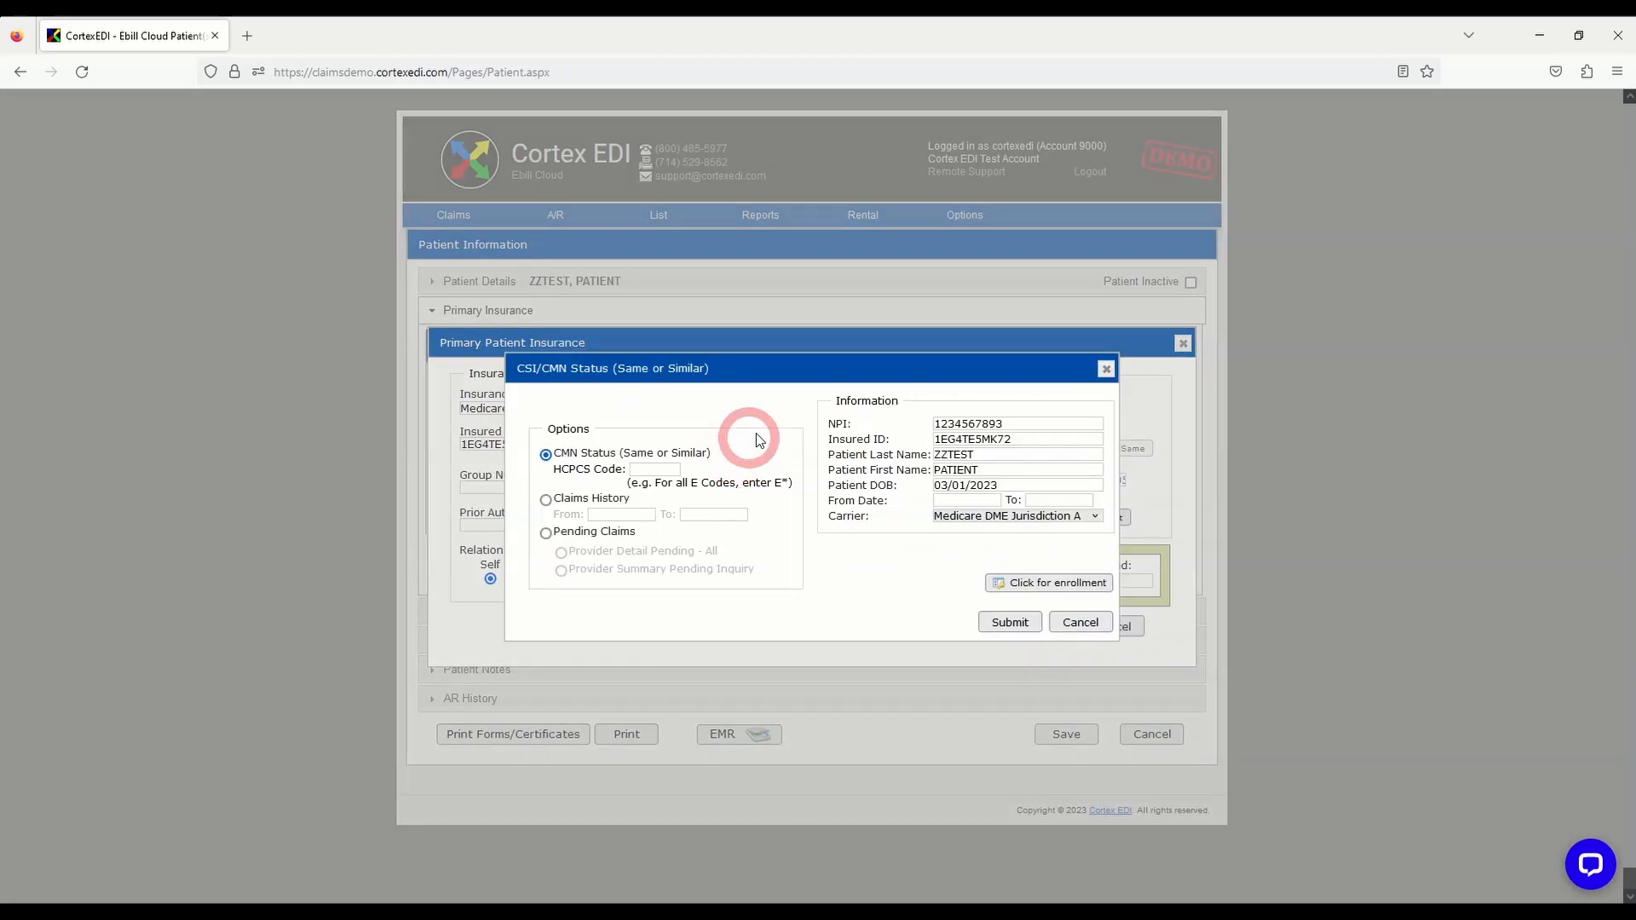
{"action": "left_click", "coordinate": [1076, 623]}
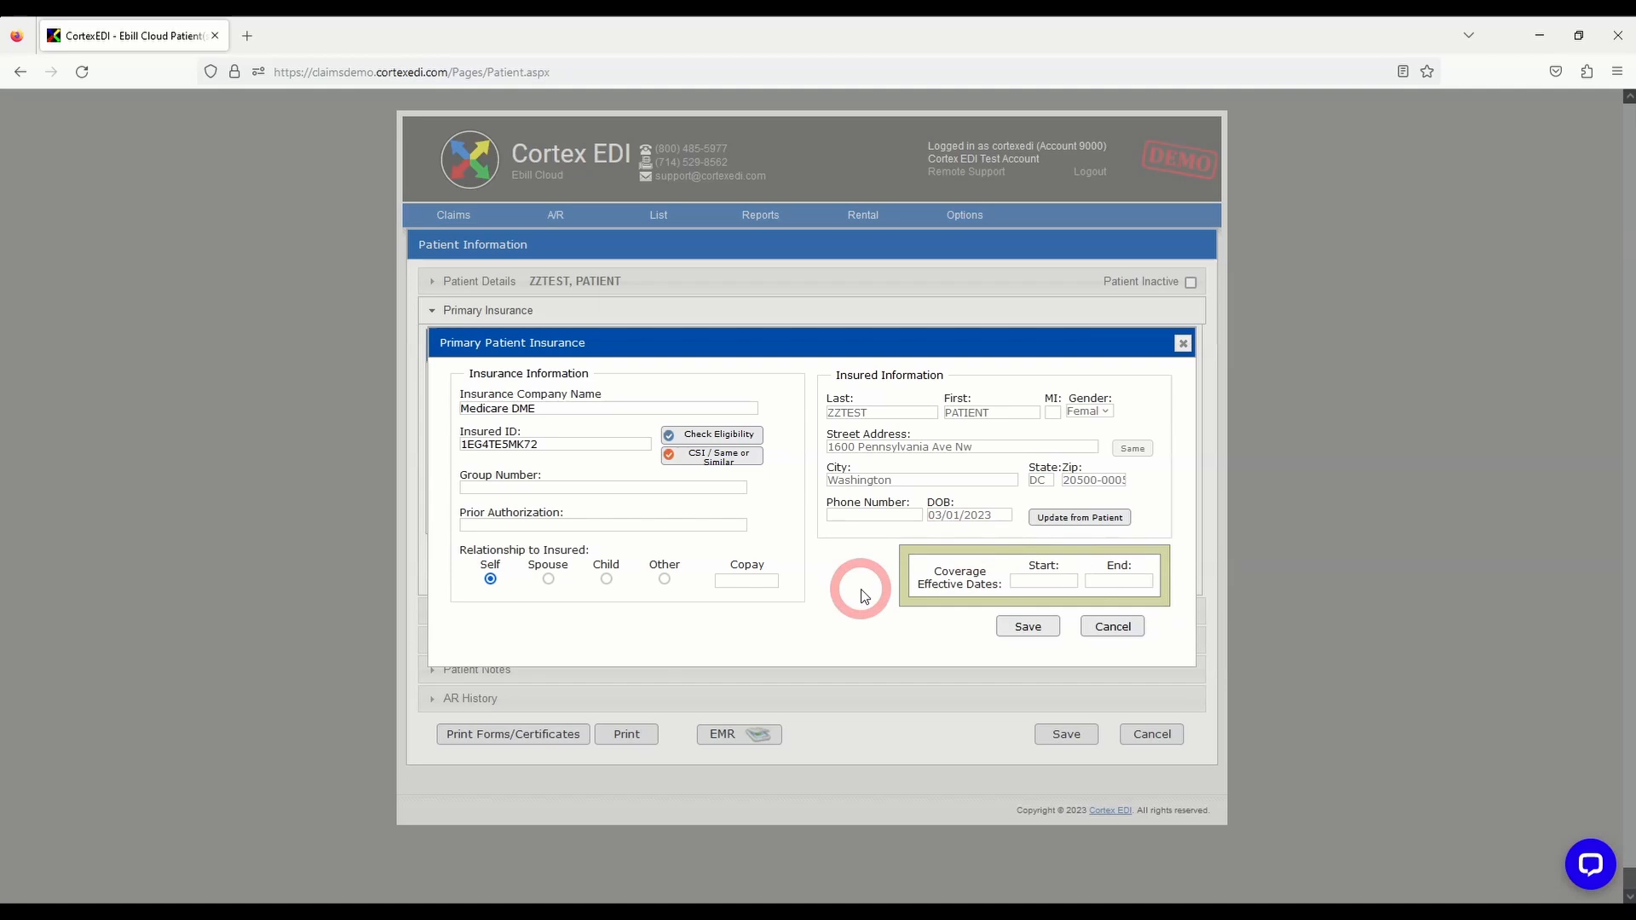
{"action": "left_click", "coordinate": [1023, 628]}
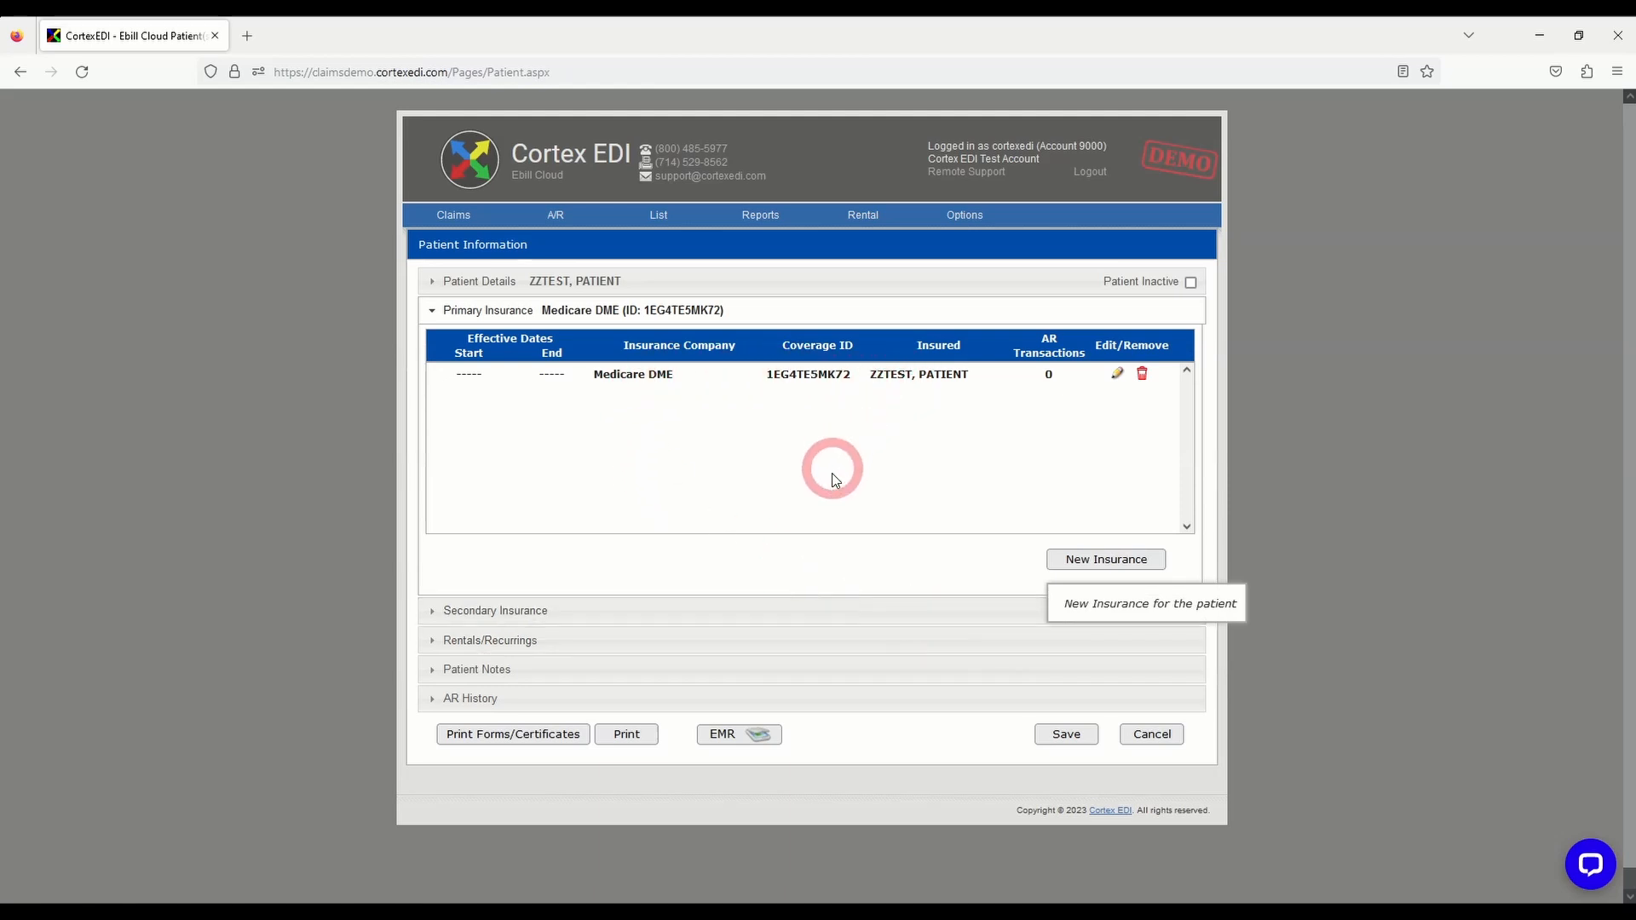
Step: Expand the Secondary Insurance, Rentals/Recurrings, Patient Notes and AR History sections in turn
{"action": "left_click", "coordinate": [602, 611]}
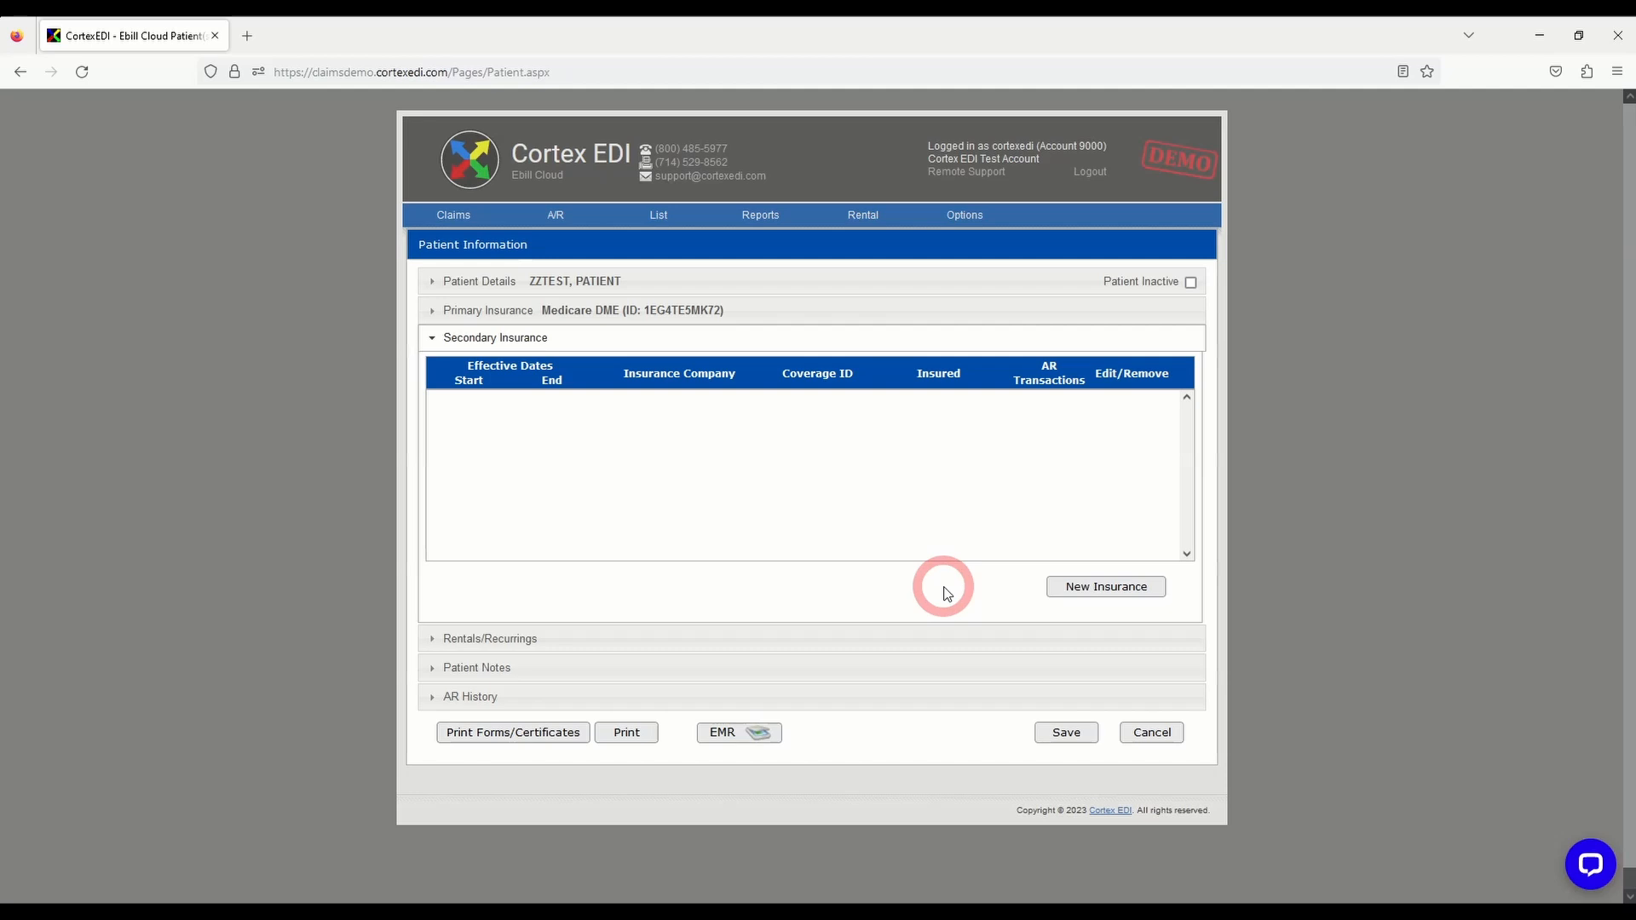
{"action": "left_click", "coordinate": [626, 647]}
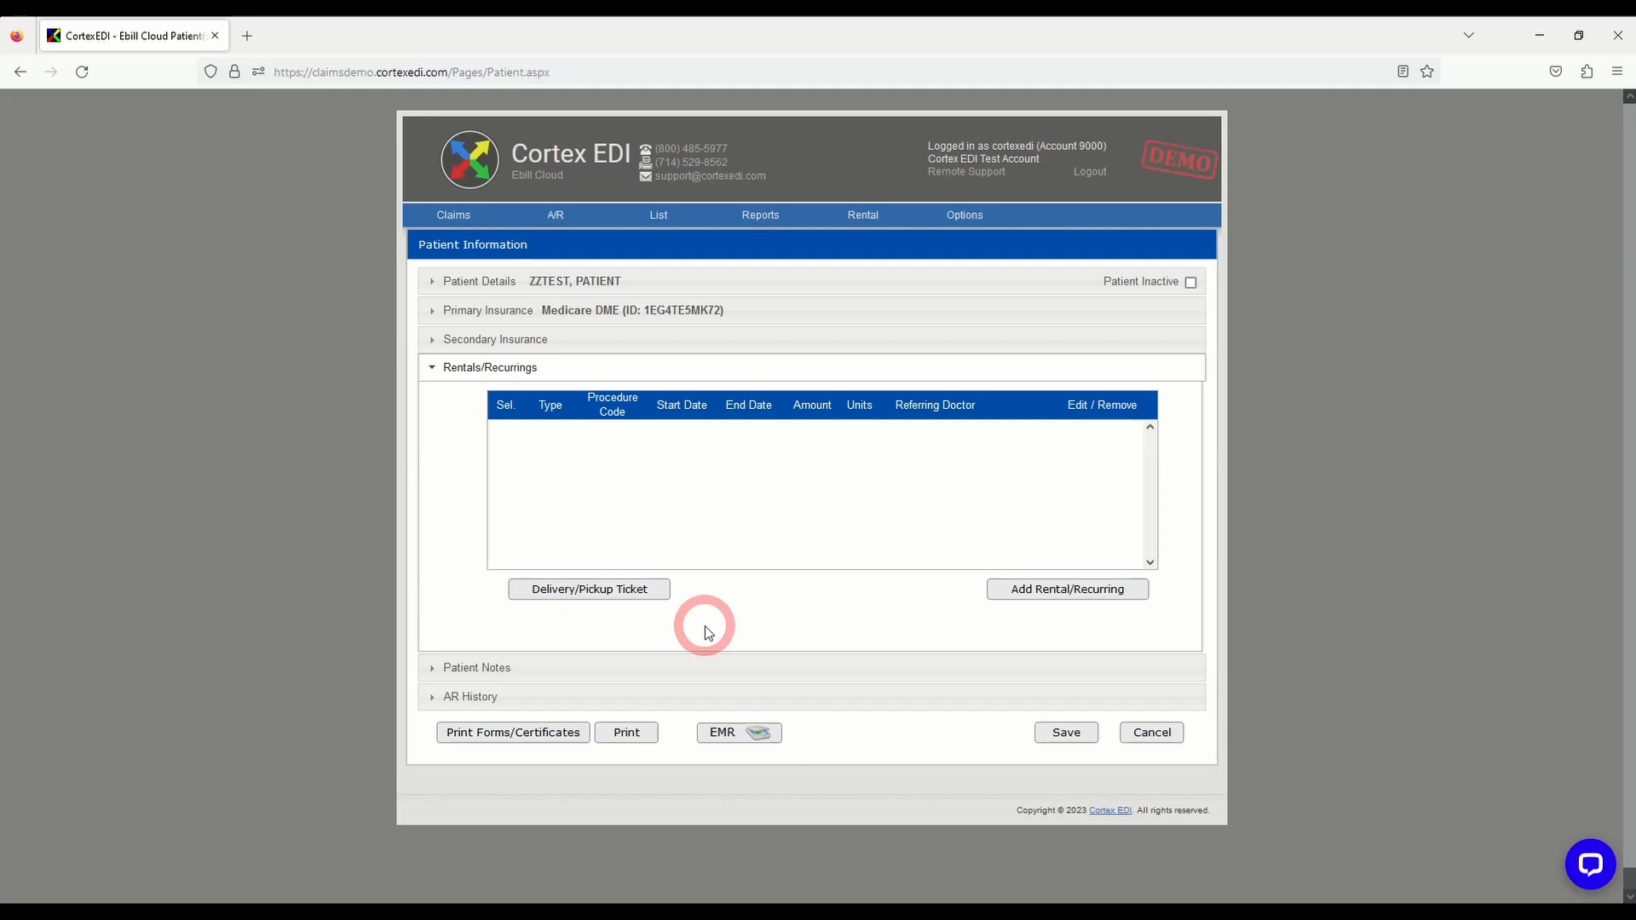
{"action": "left_click", "coordinate": [632, 666]}
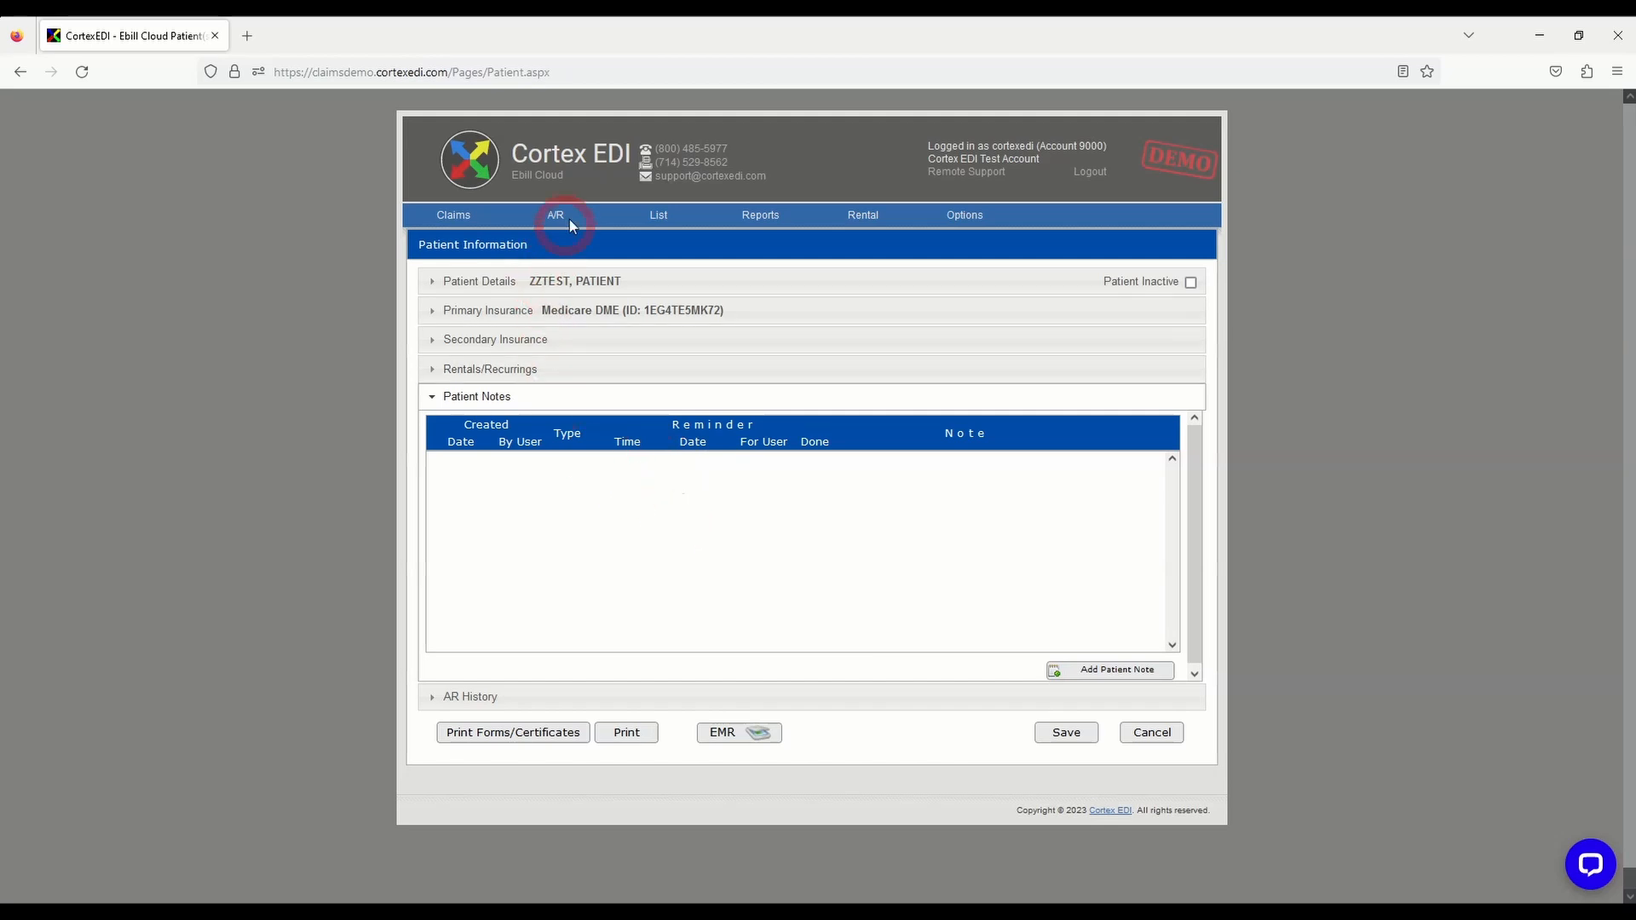
{"action": "left_click", "coordinate": [534, 699]}
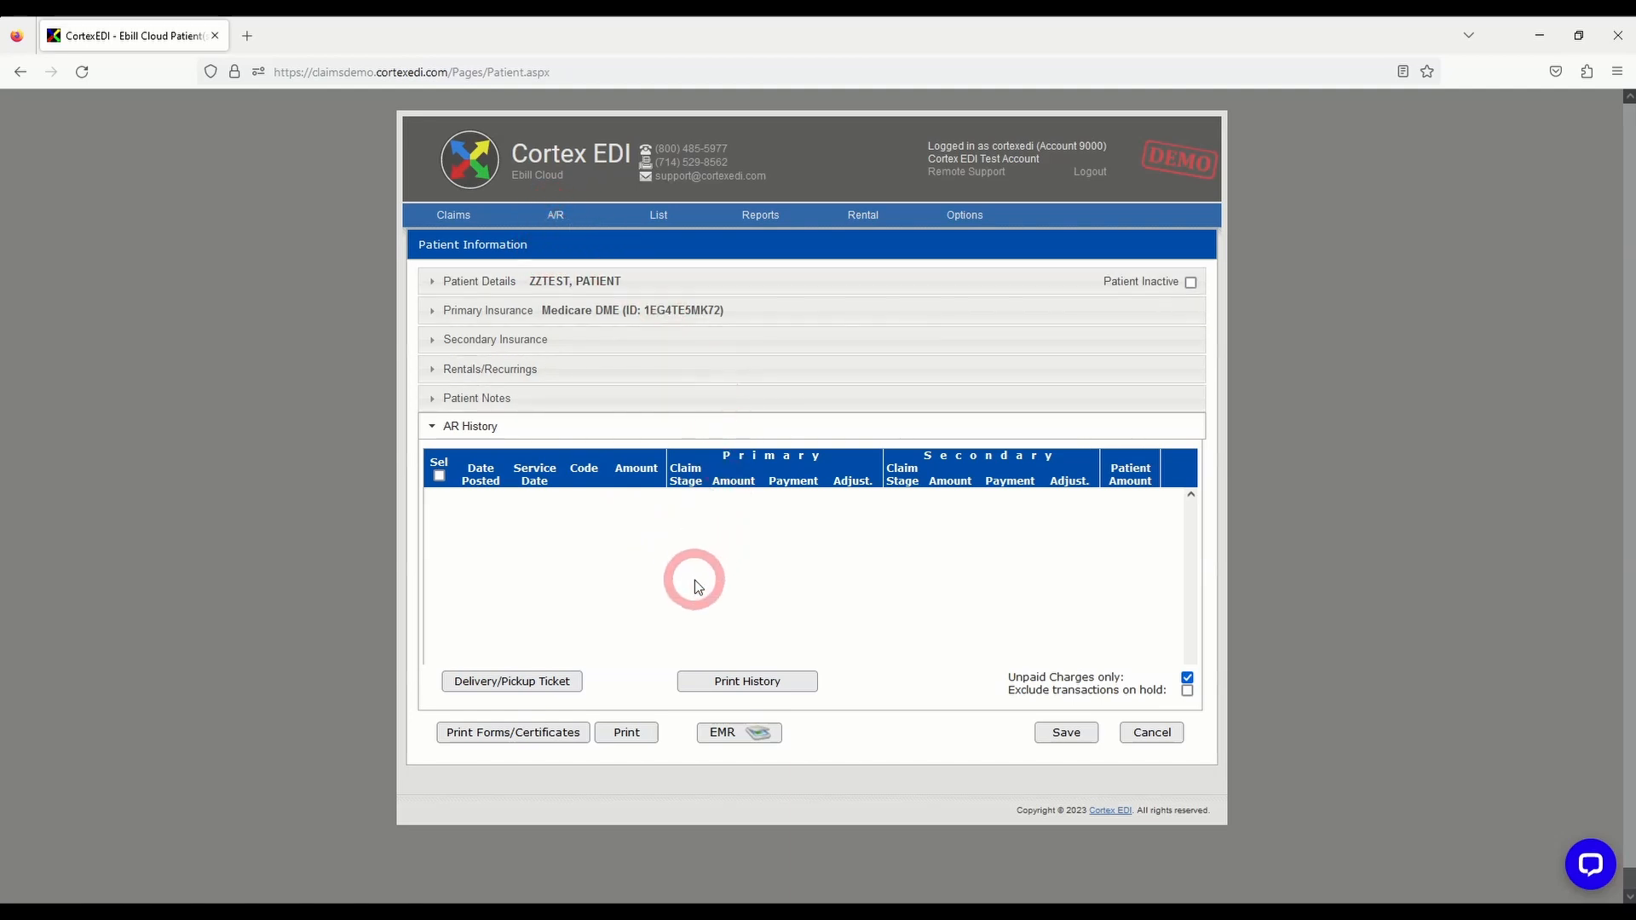
Step: View the Delivery Ticket from Print Forms/Certificates as a PDF
{"action": "left_click", "coordinate": [563, 735]}
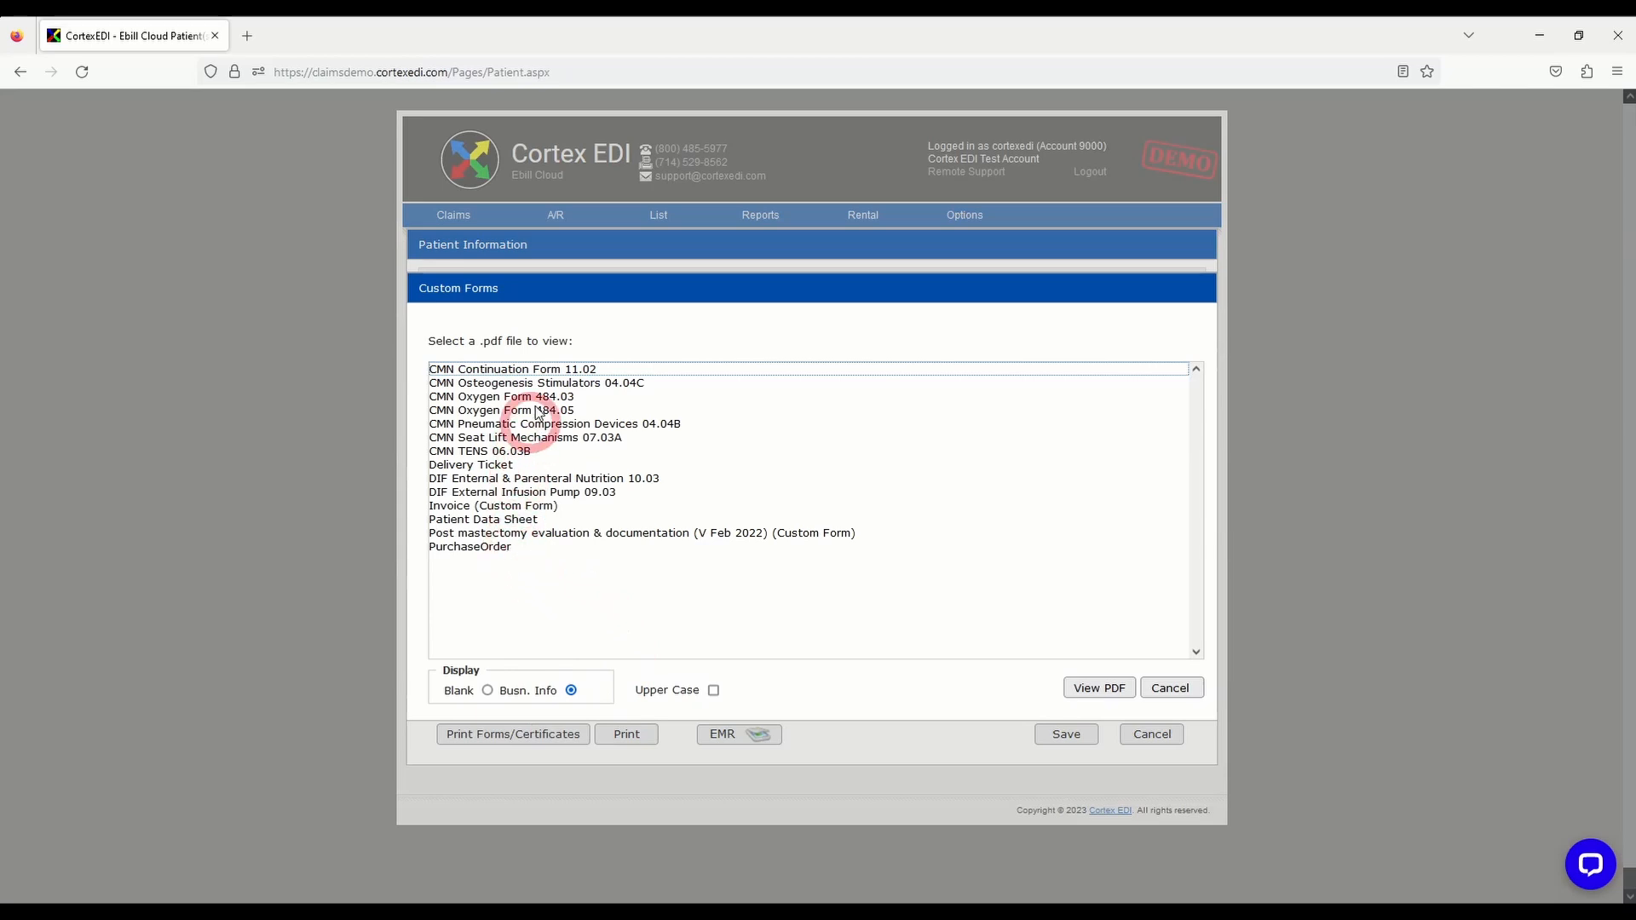
{"action": "left_click", "coordinate": [537, 467]}
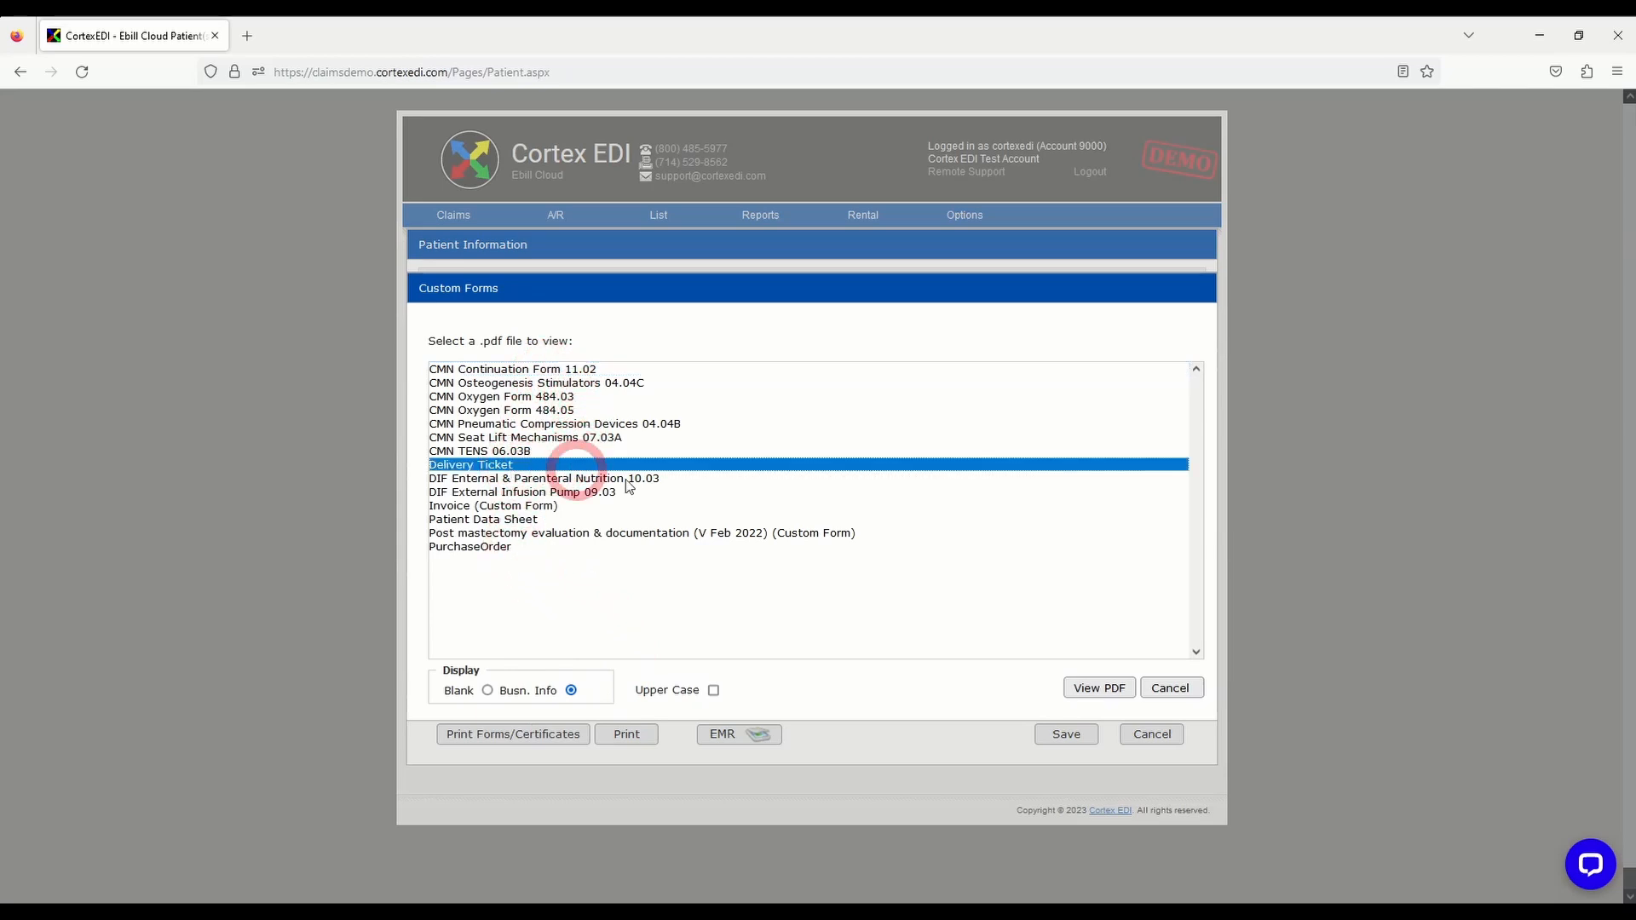
{"action": "left_click", "coordinate": [1087, 690]}
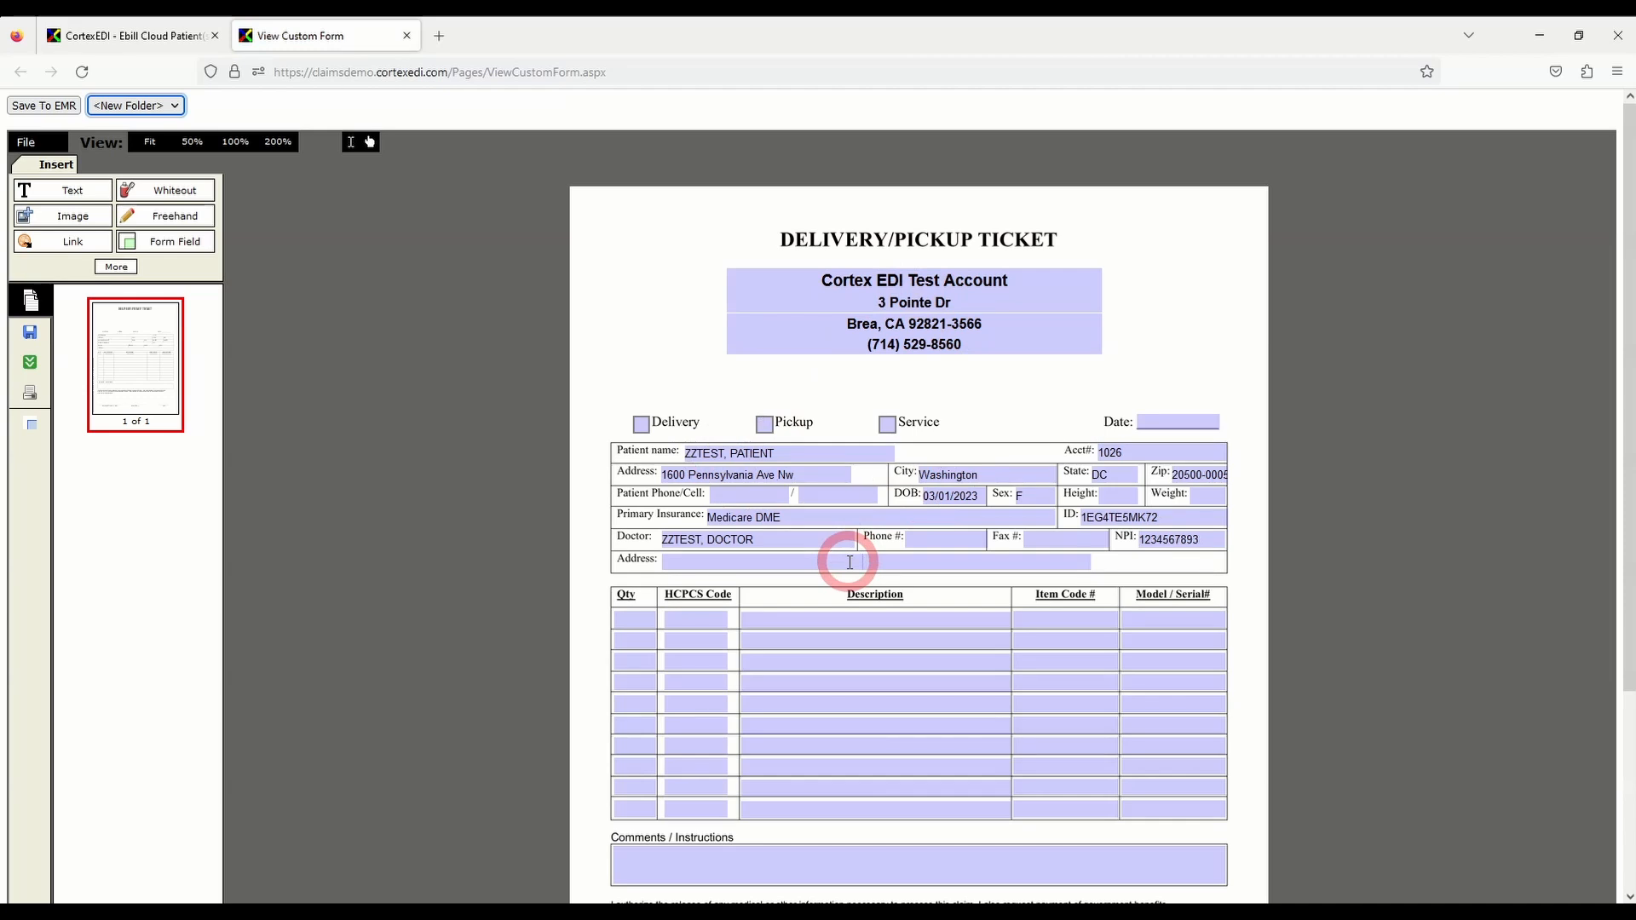
Step: Draw a signature in the Responsible Party / Agent box and place it on the delivery ticket
{"action": "scroll", "coordinate": [716, 499], "scroll_direction": "down", "scroll_amount": 3}
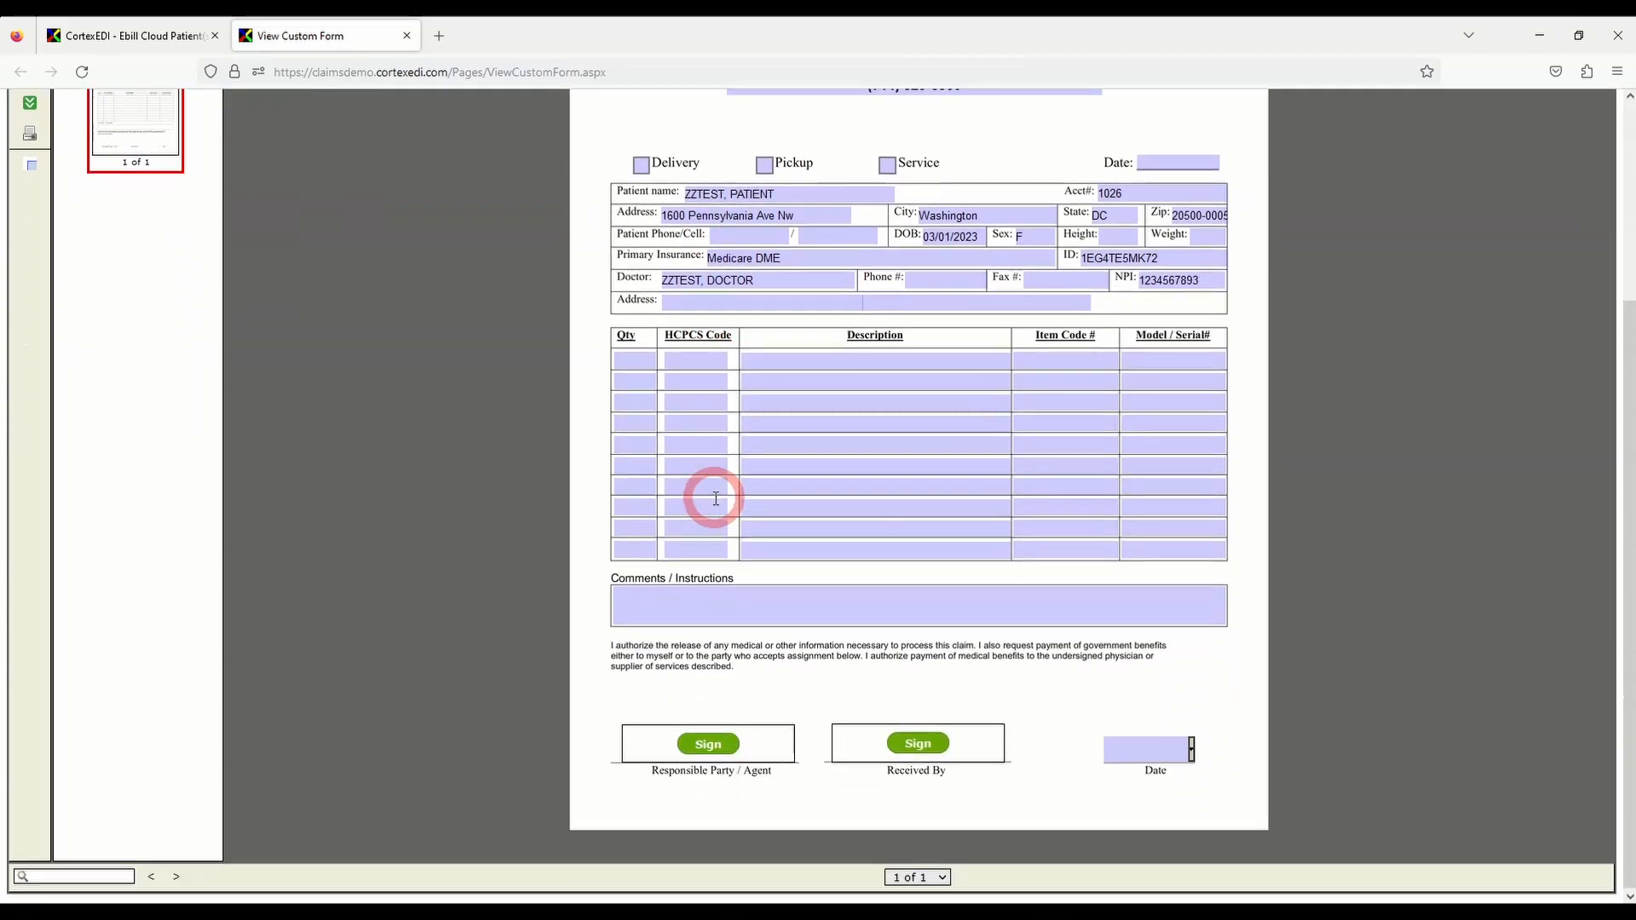
{"action": "left_click", "coordinate": [716, 745]}
{"action": "left_click_drag", "start_coordinate": [673, 393], "coordinate": [913, 413]}
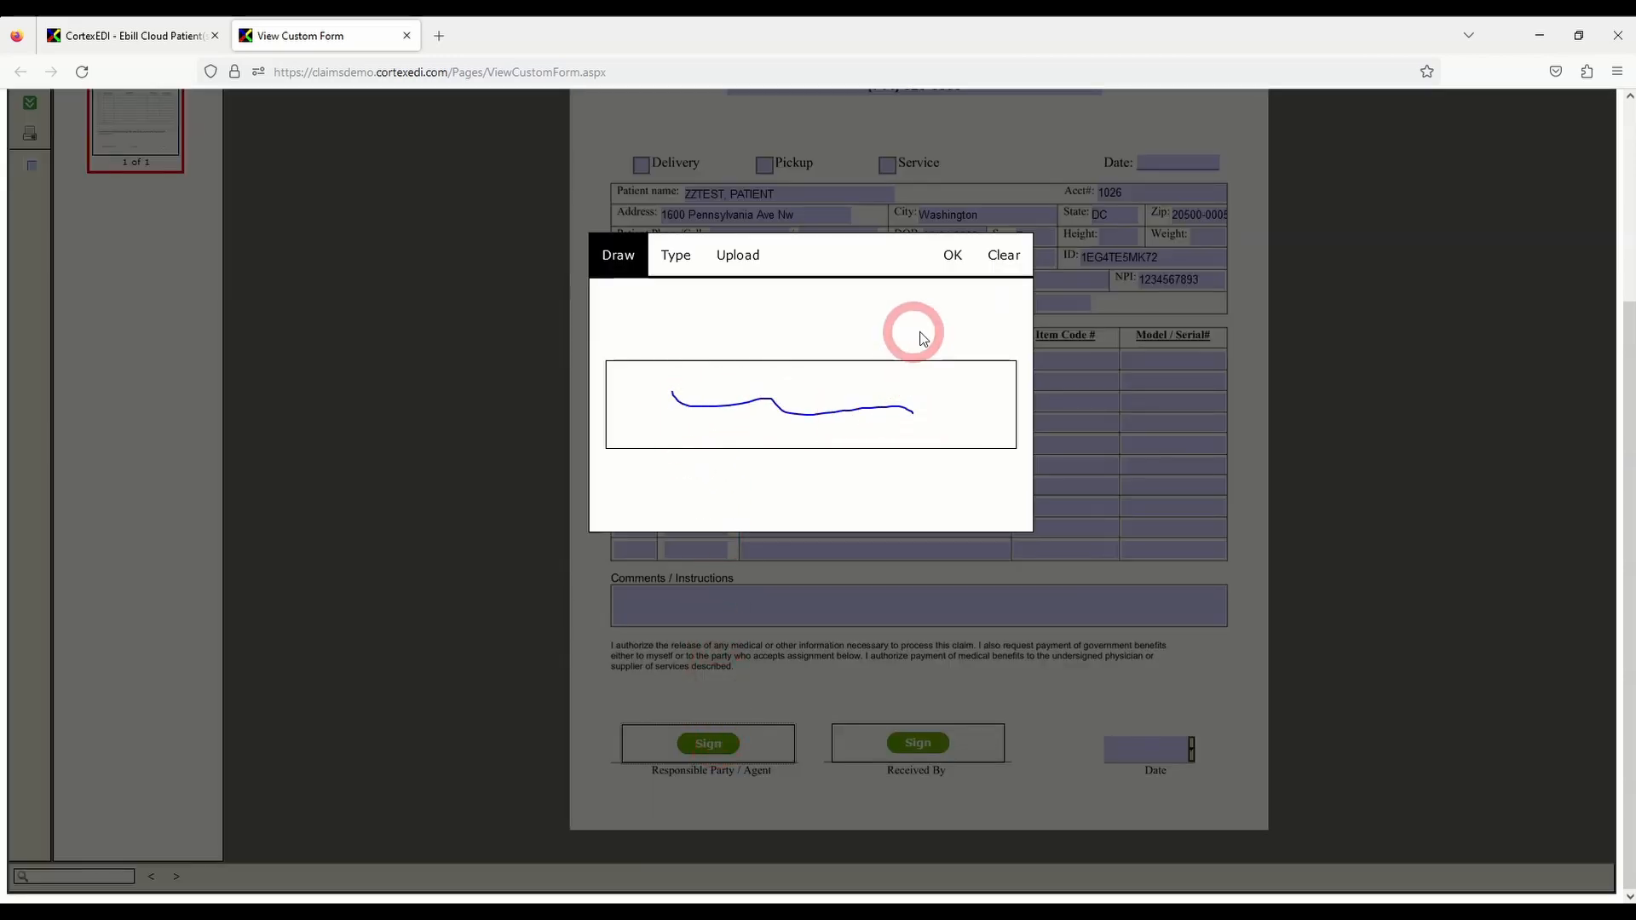
{"action": "left_click", "coordinate": [953, 256]}
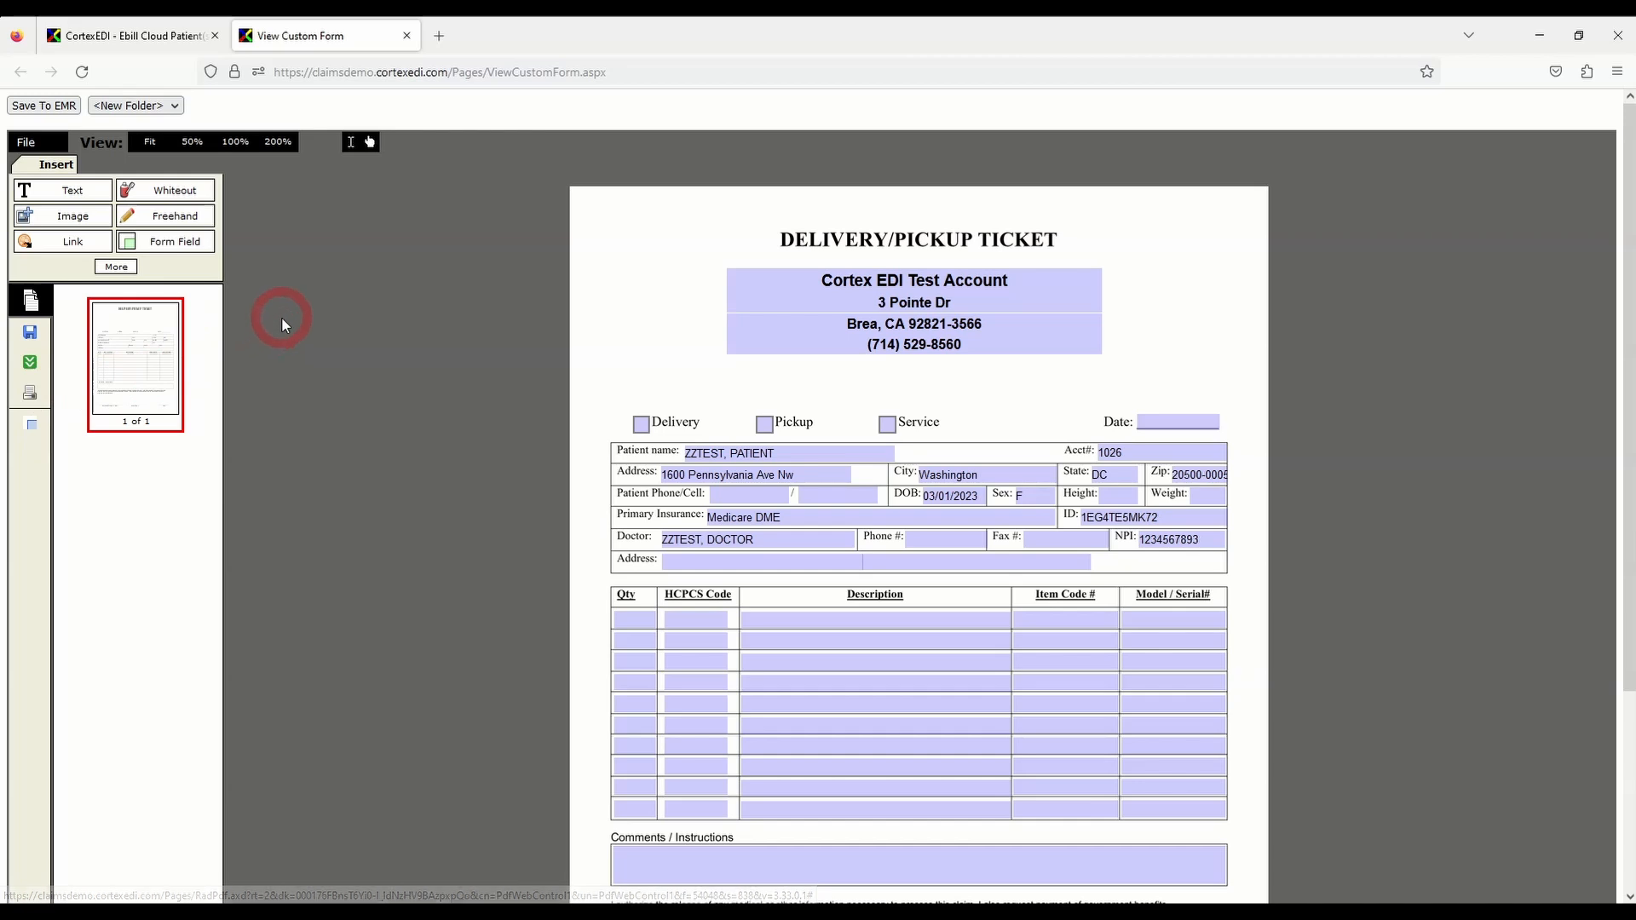
Step: Close the delivery ticket and forms list, then save the ZZTEST, PATIENT record
{"action": "left_click", "coordinate": [407, 35]}
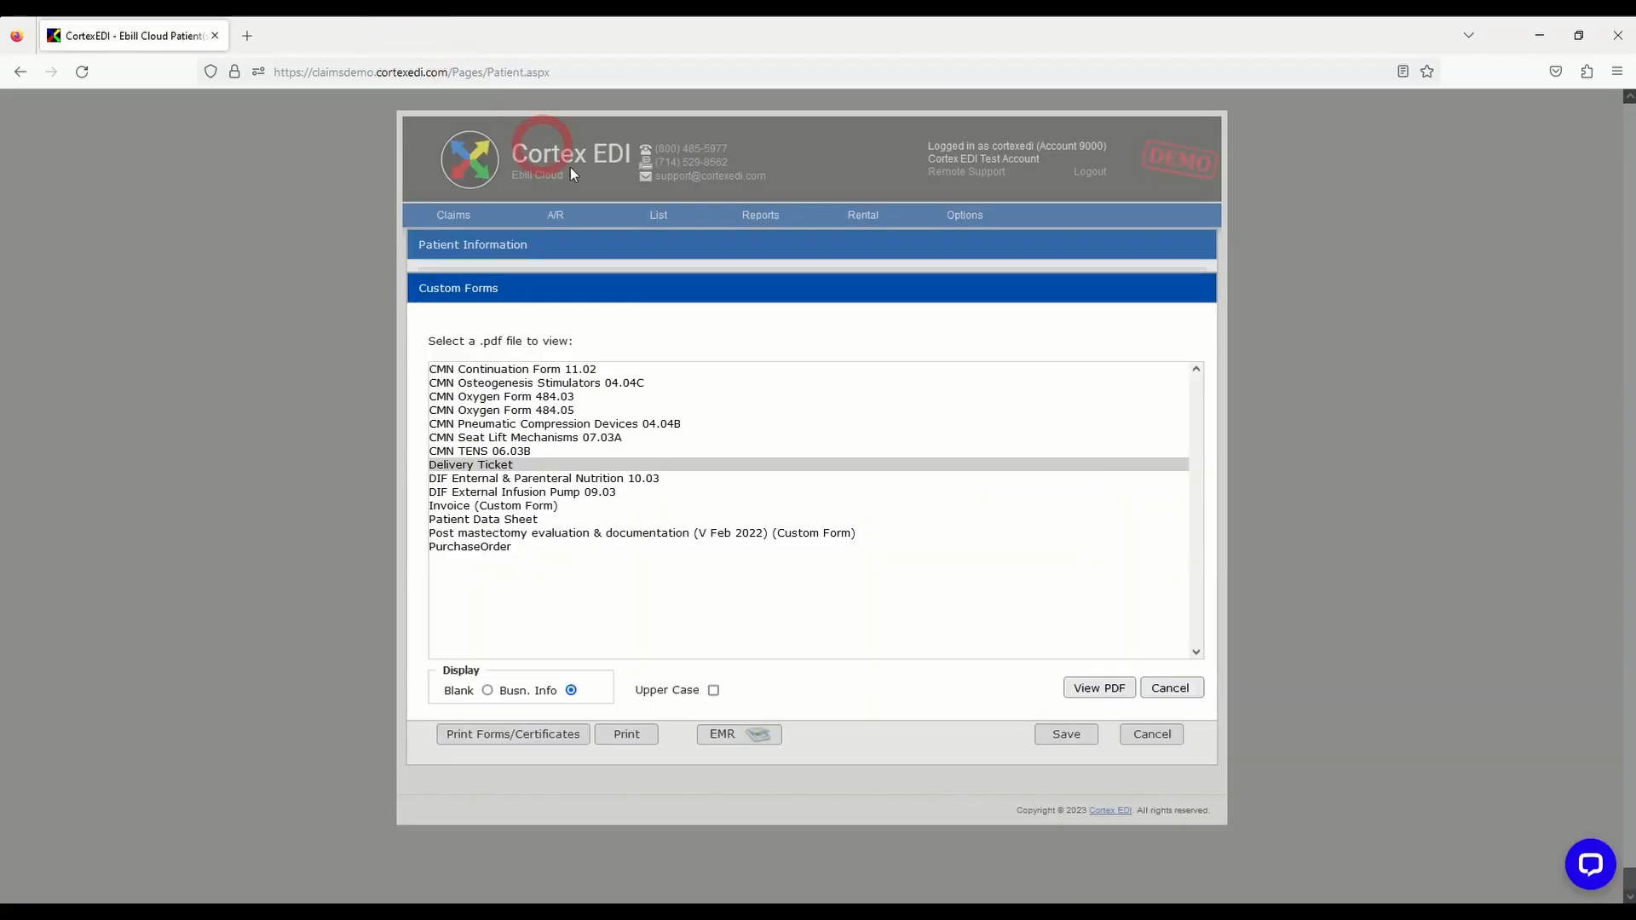
{"action": "left_click", "coordinate": [1167, 686]}
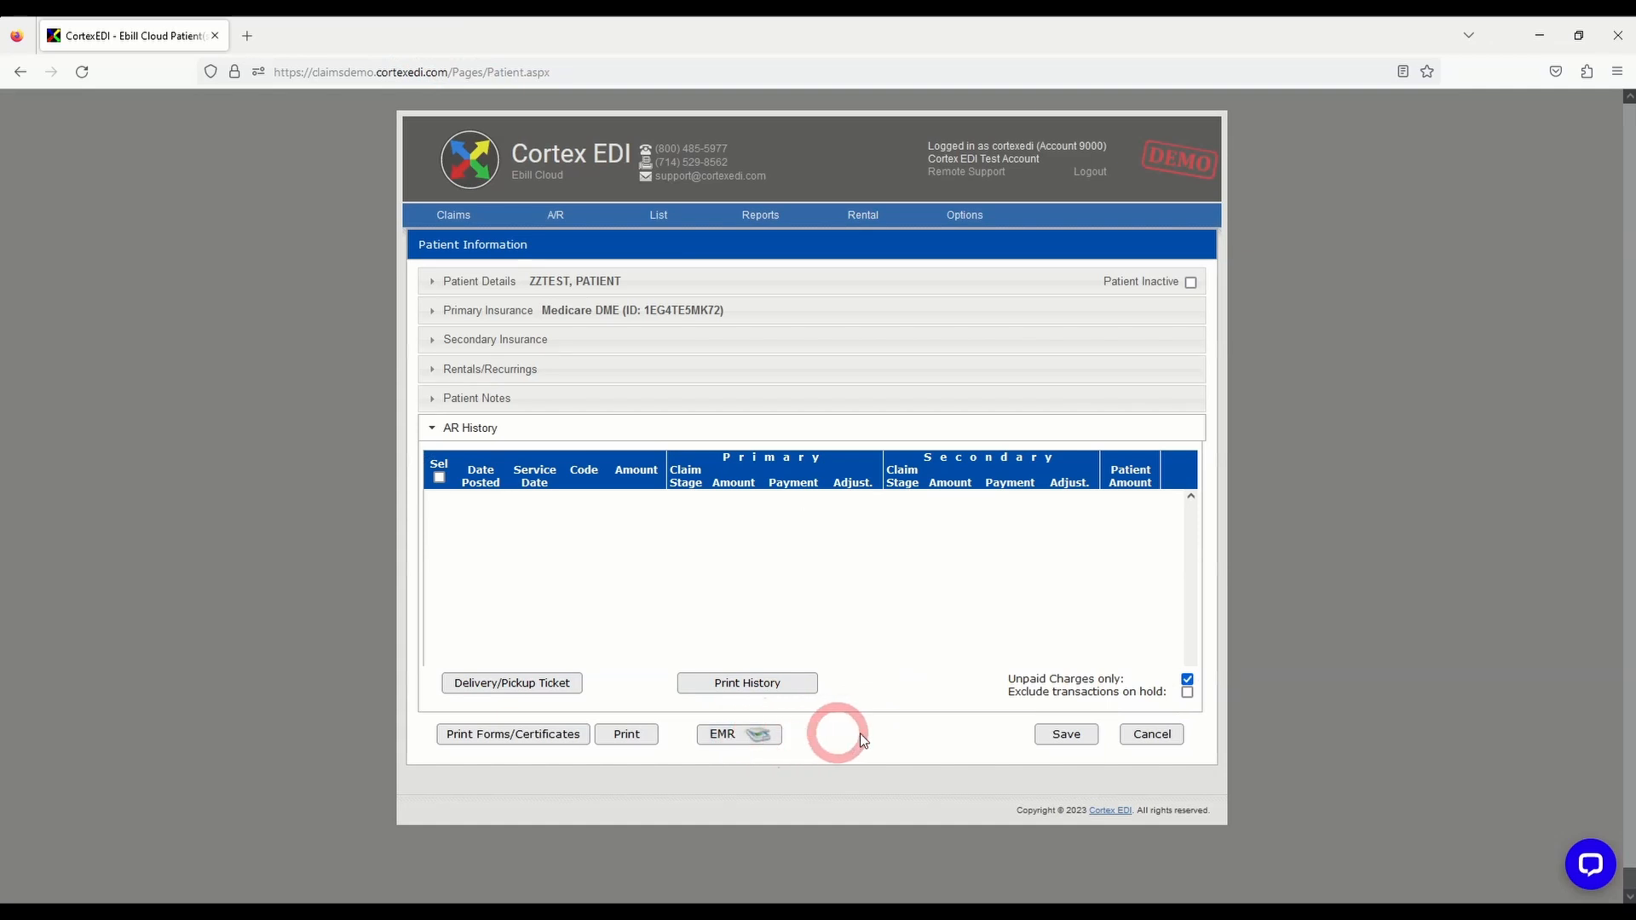
{"action": "left_click", "coordinate": [1053, 738]}
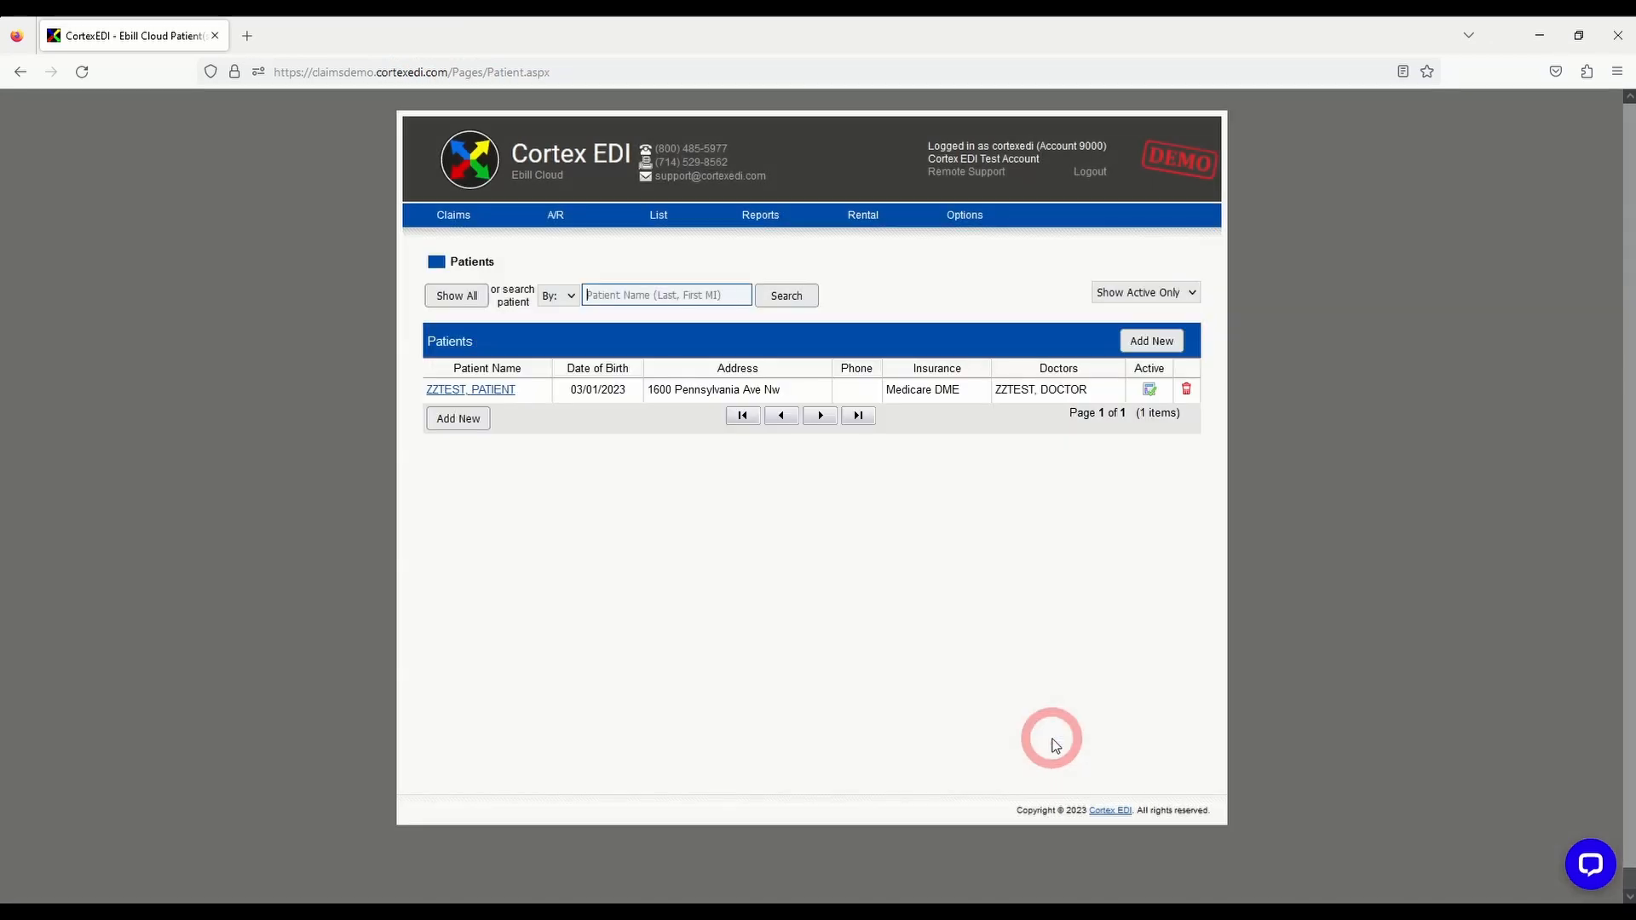